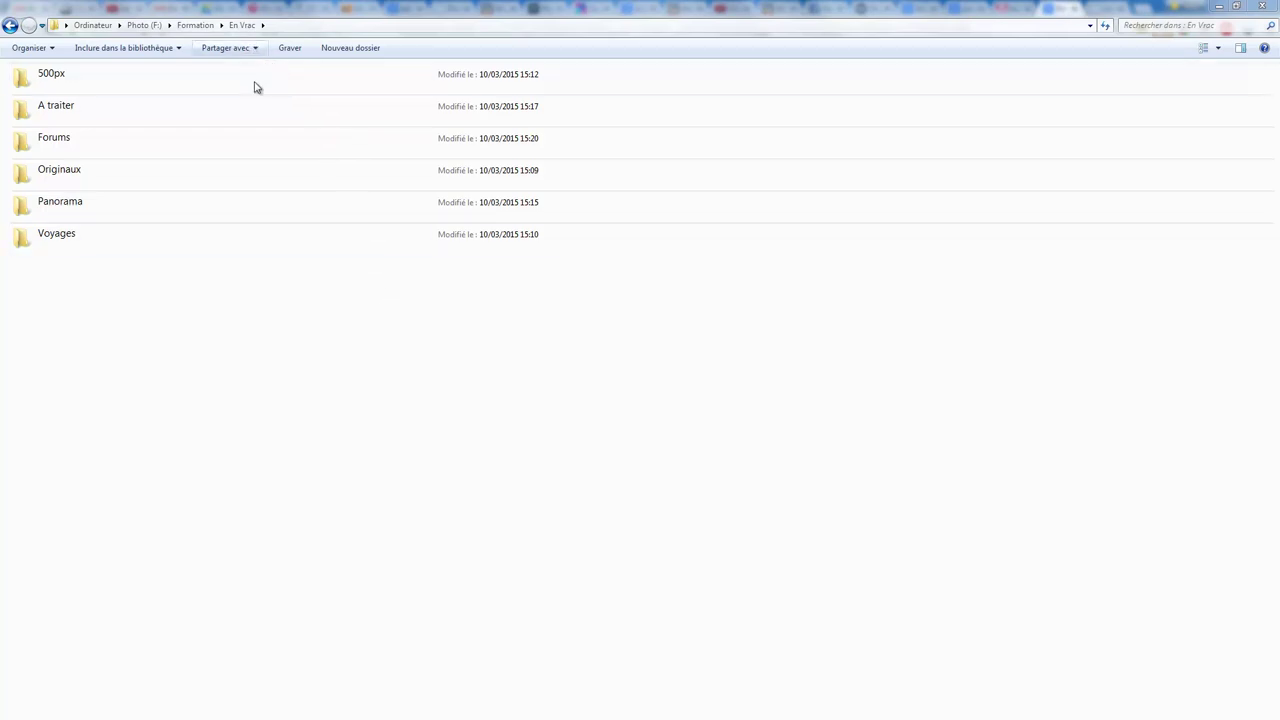
- Look through the 500px, A traiter, Forums and Originaux subfolders of En Vrac
{"action": "double_click", "coordinate": [100, 88]}
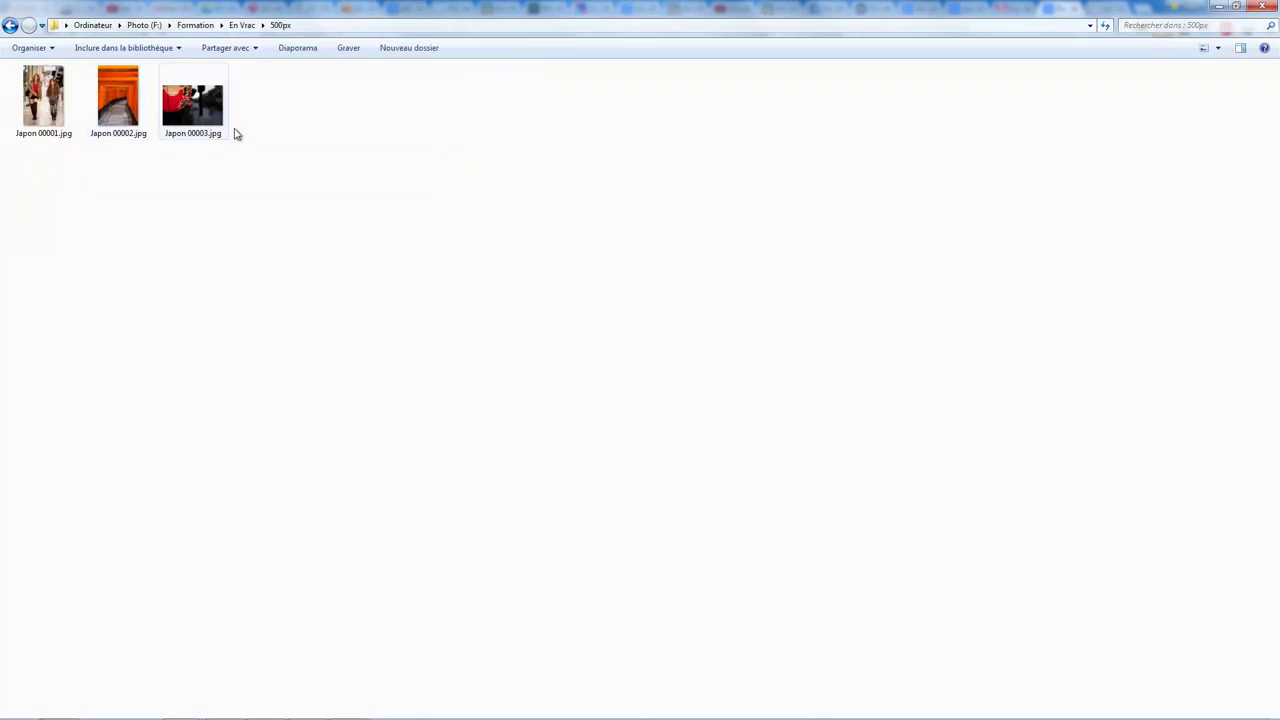
{"action": "left_click", "coordinate": [12, 25]}
{"action": "double_click", "coordinate": [95, 117]}
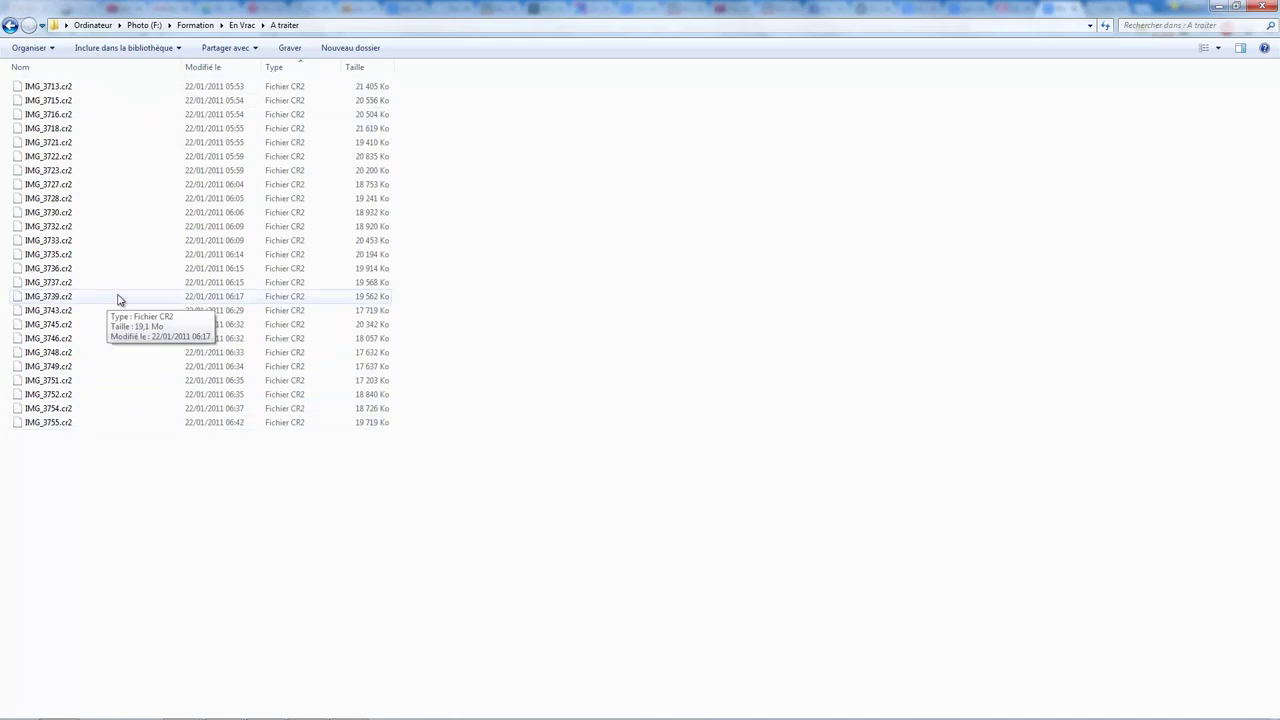
{"action": "left_click", "coordinate": [11, 25]}
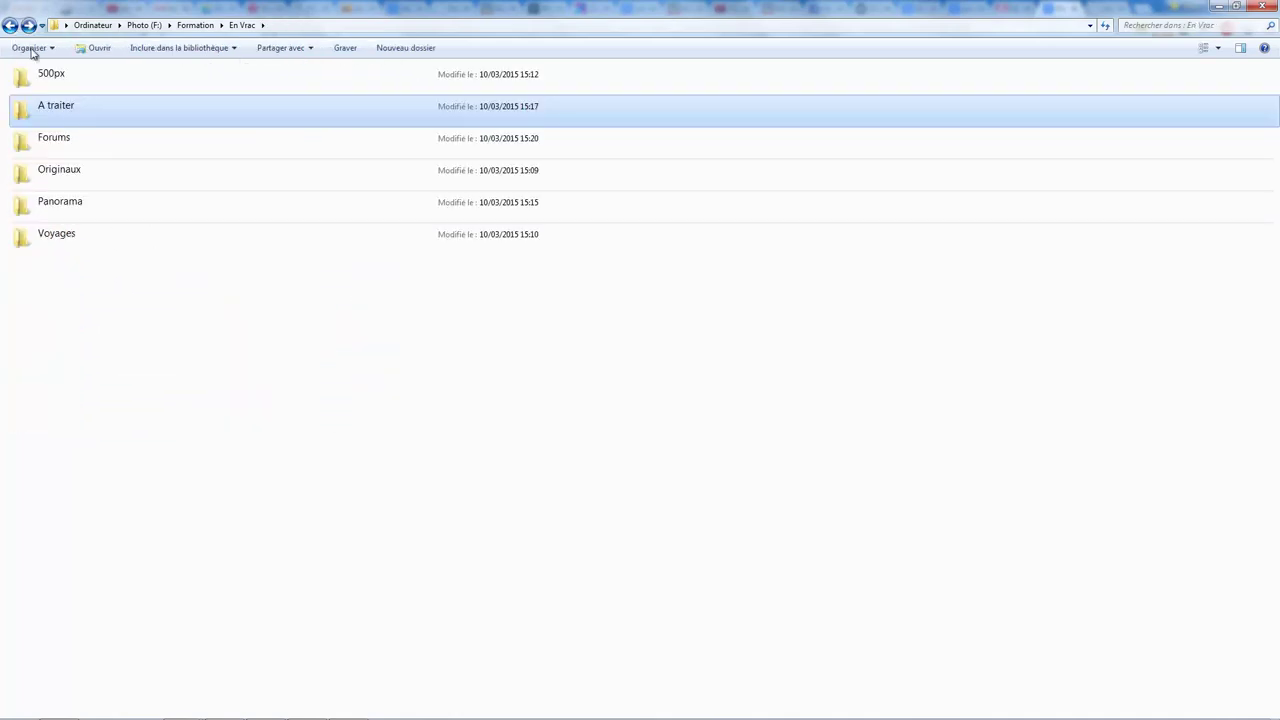
{"action": "double_click", "coordinate": [74, 144]}
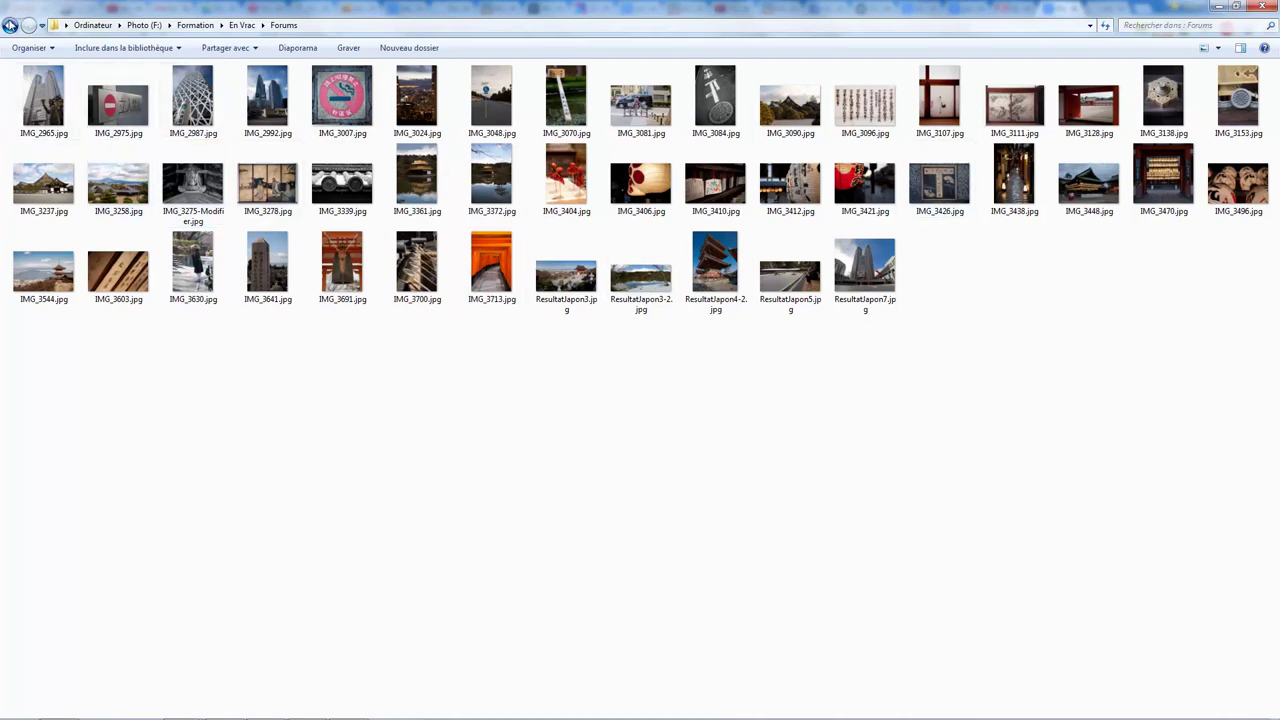
{"action": "left_click", "coordinate": [11, 25]}
{"action": "double_click", "coordinate": [54, 176]}
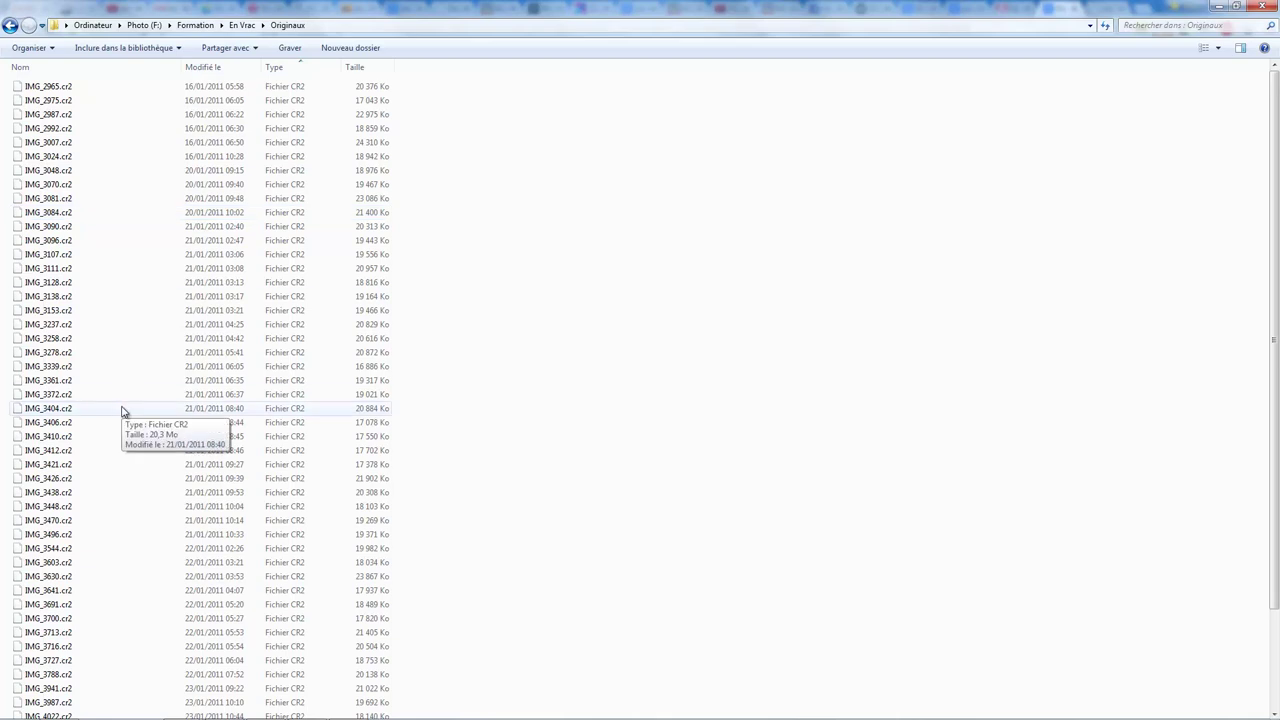
{"action": "left_click", "coordinate": [11, 25]}
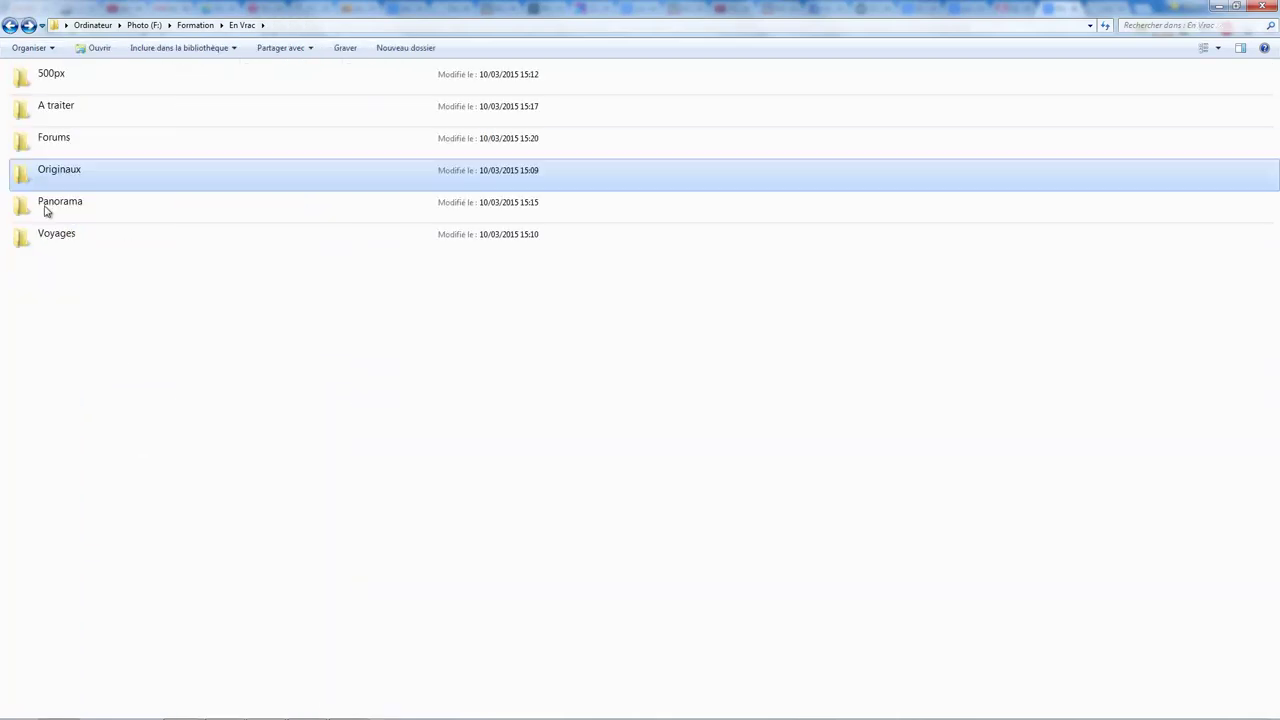
- Check the Panorama folder, then open Voyages > Japon to show the trip photos
{"action": "double_click", "coordinate": [45, 207]}
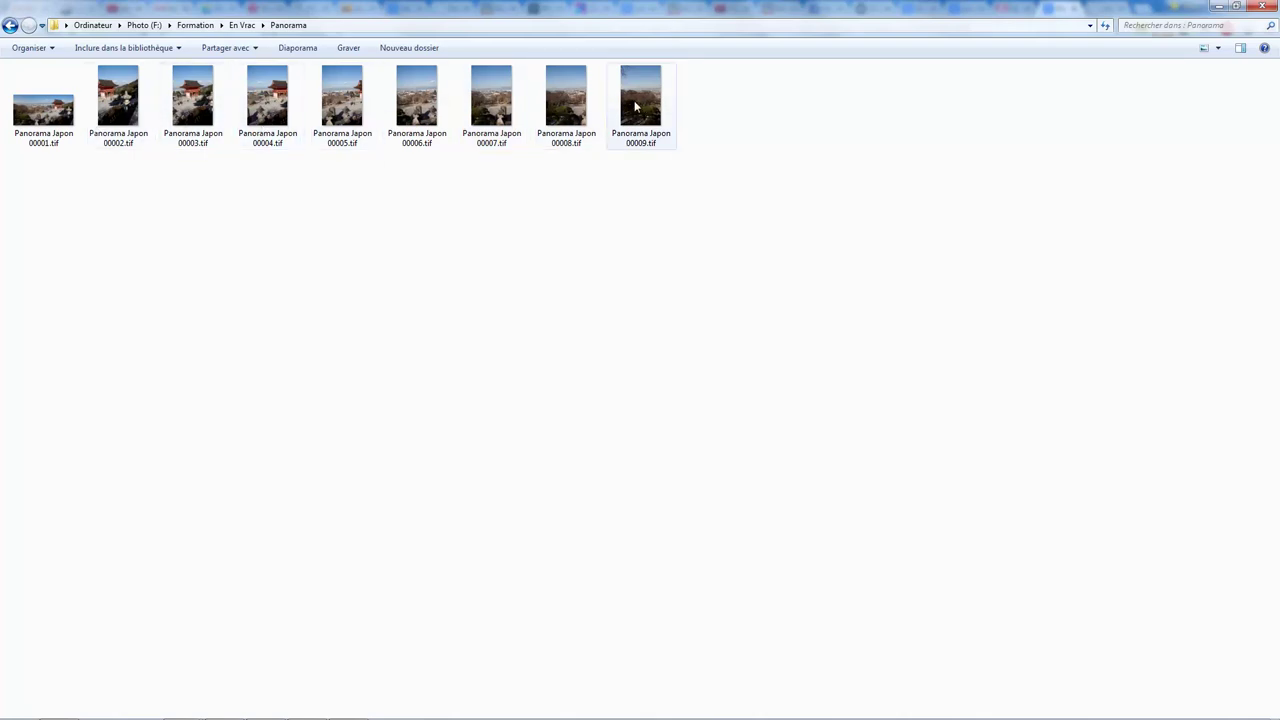
{"action": "left_click", "coordinate": [10, 26]}
{"action": "double_click", "coordinate": [69, 240]}
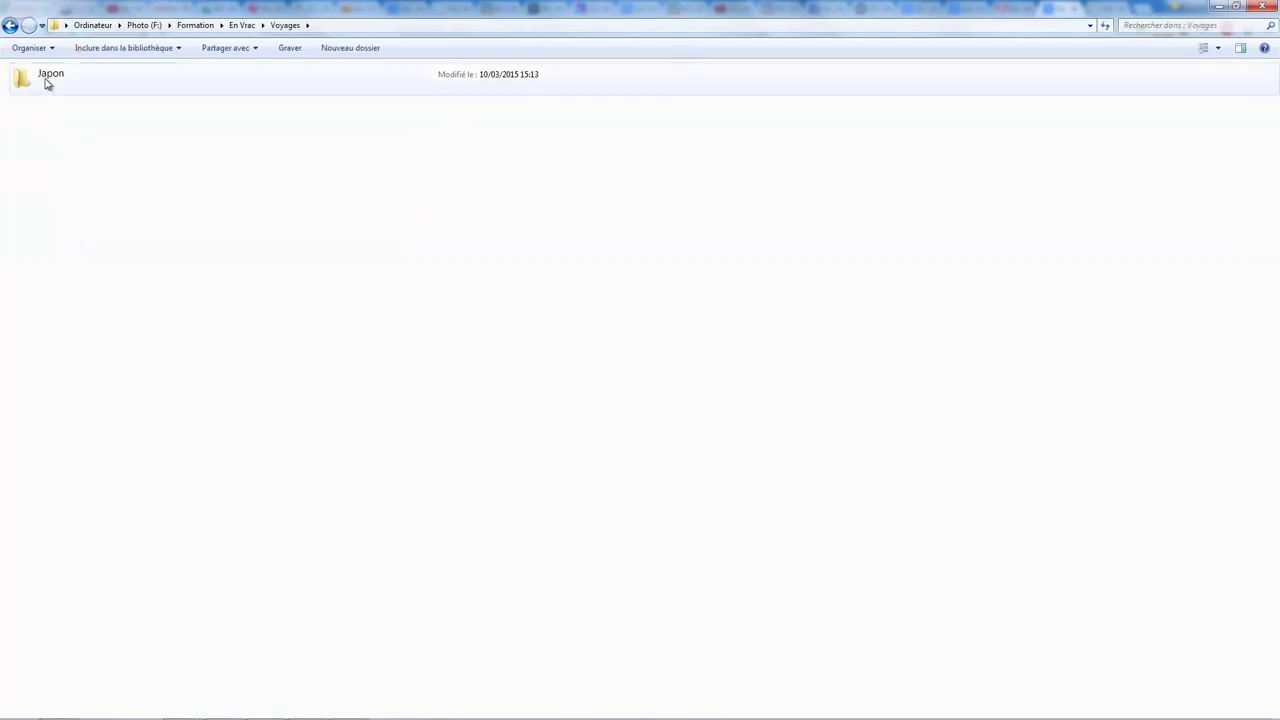
{"action": "double_click", "coordinate": [46, 80]}
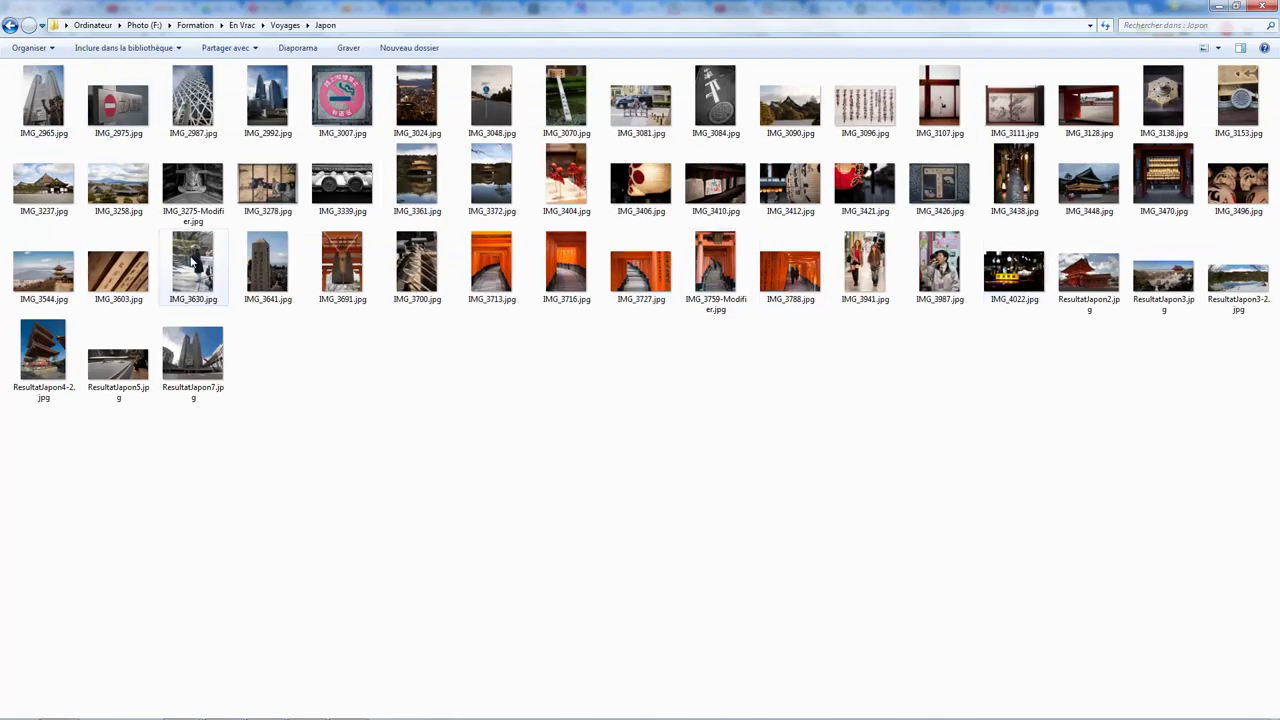
- Go back from the Japon photos to the En Vrac folder list
{"action": "left_click", "coordinate": [11, 26]}
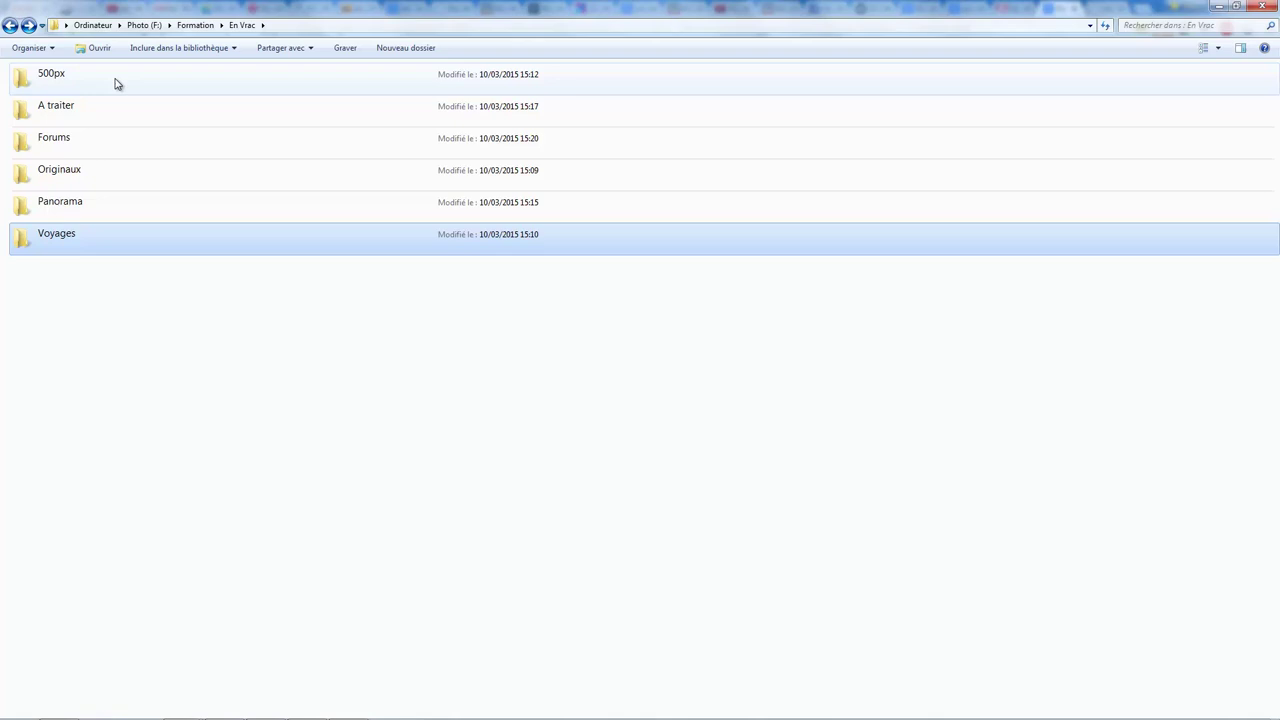
- View the properties of IMG_3339.jpg in Forums without changes, then return to En Vrac
{"action": "double_click", "coordinate": [66, 150]}
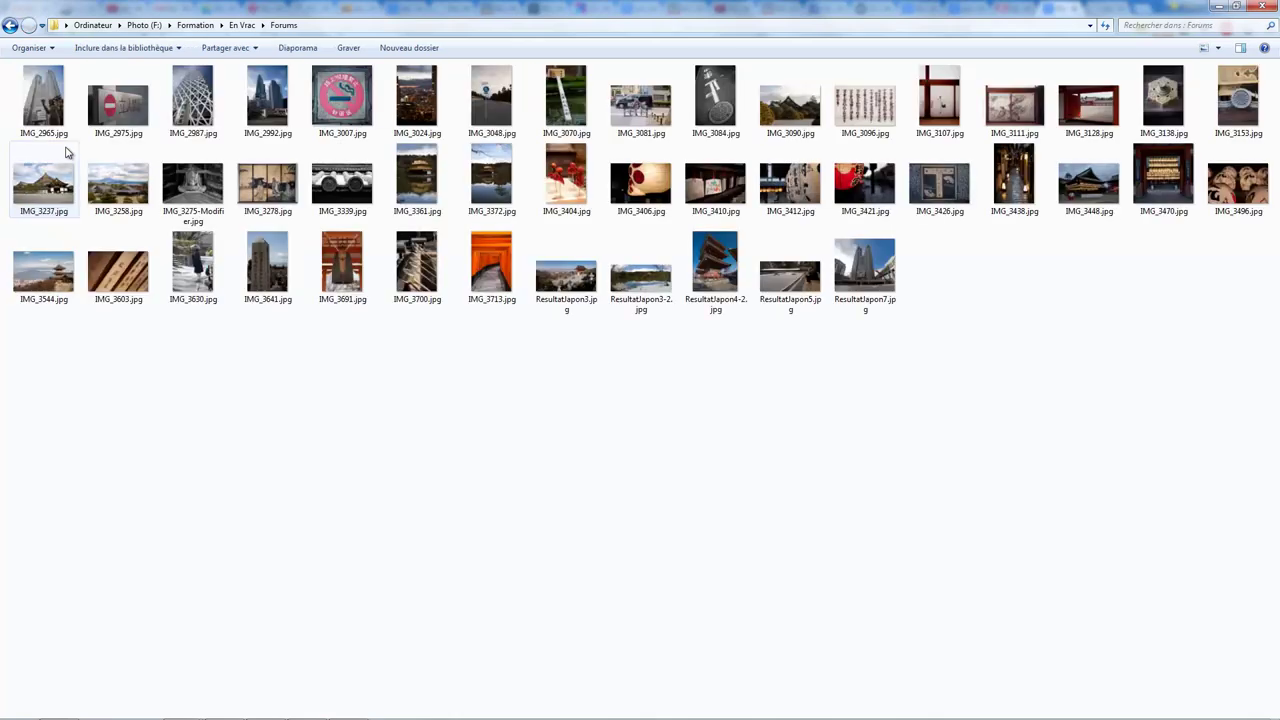
{"action": "right_click", "coordinate": [341, 198]}
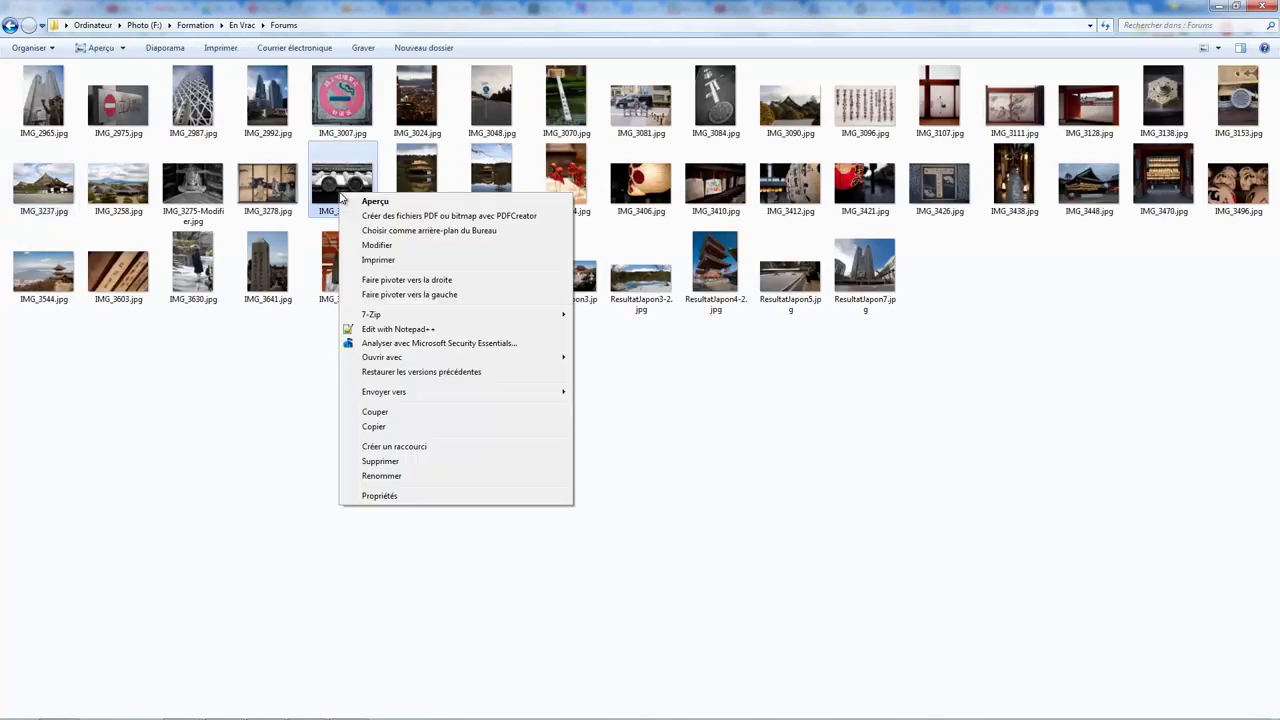
{"action": "left_click", "coordinate": [381, 497]}
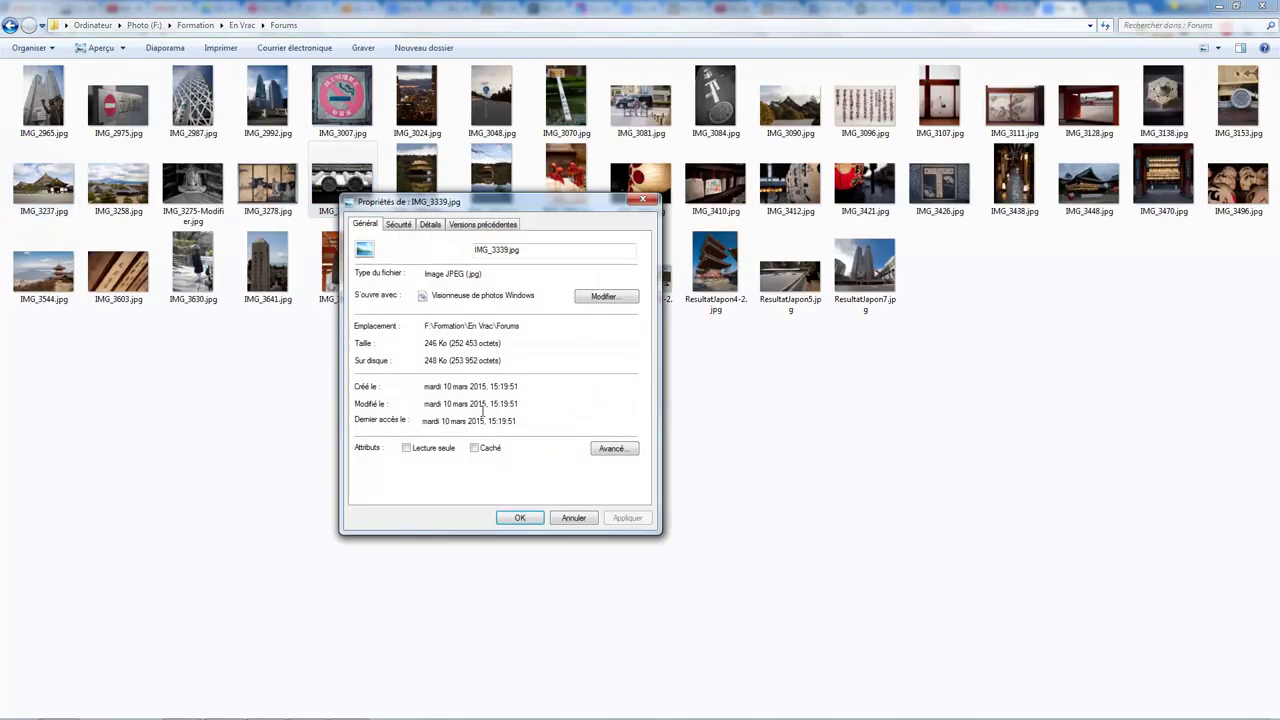
{"action": "left_click", "coordinate": [573, 518]}
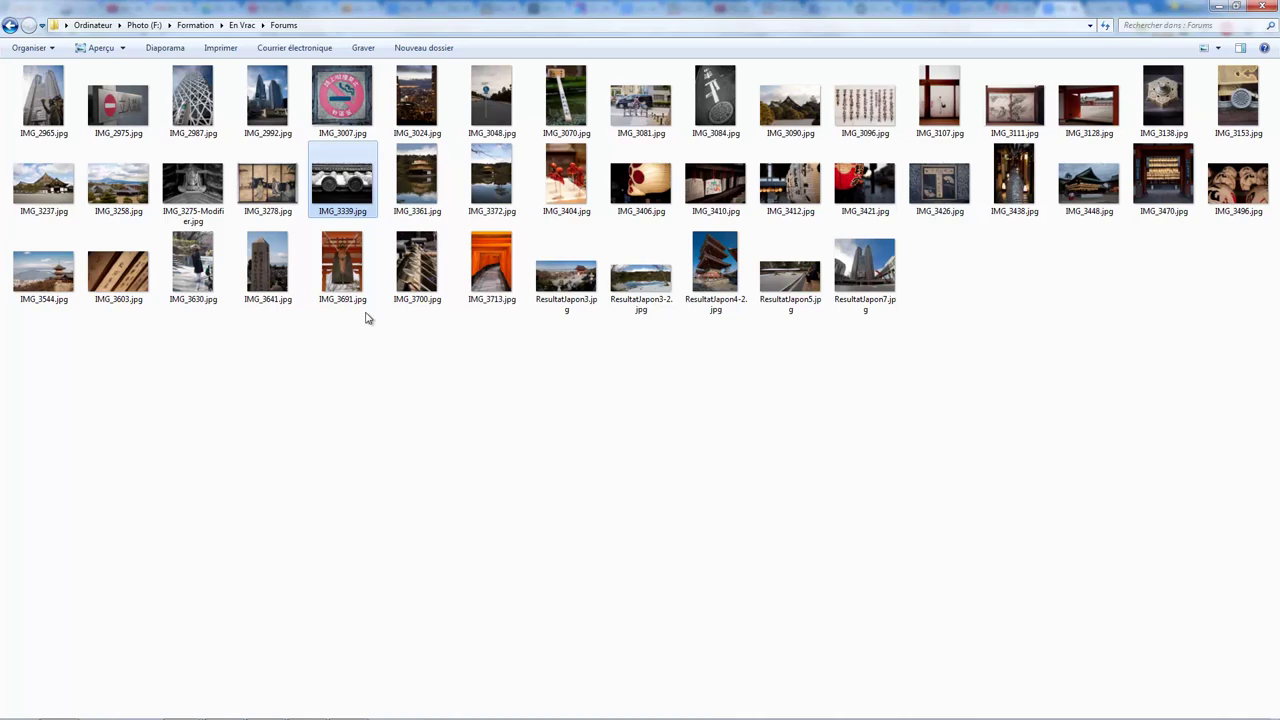
{"action": "left_click", "coordinate": [10, 25]}
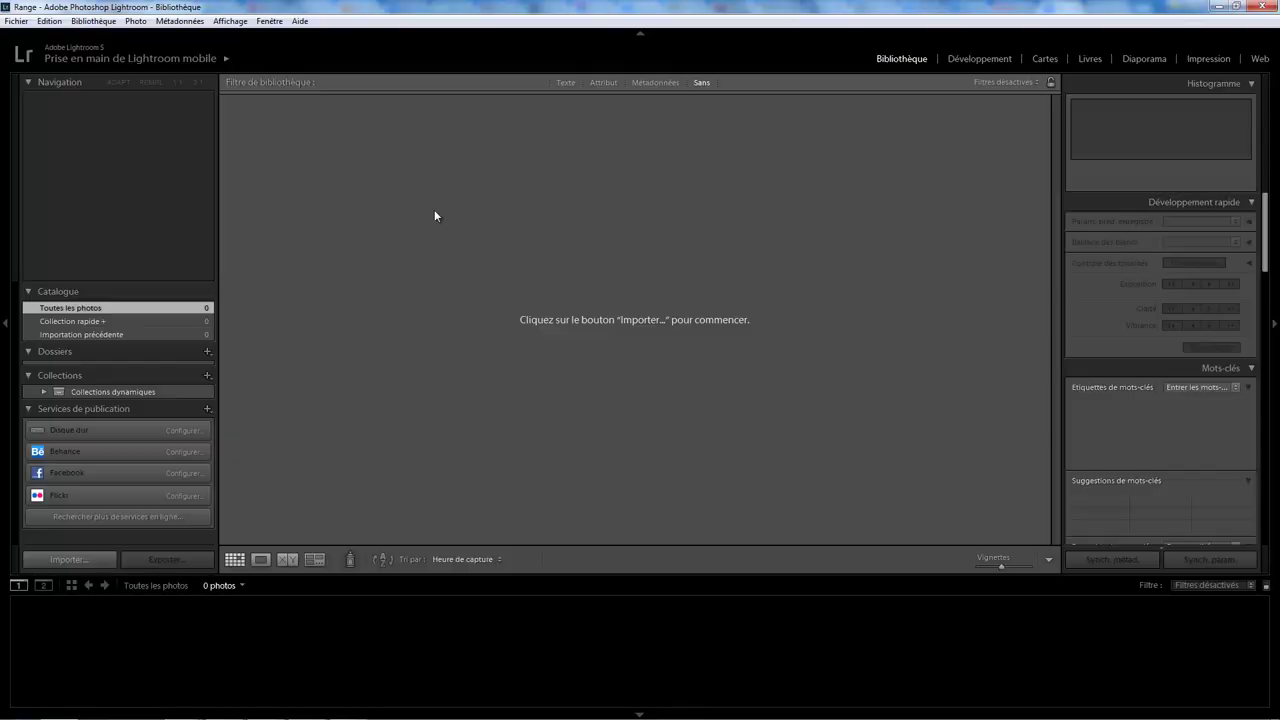
- Begin a photo and video import via Fichier > Importer des photos et des vidéos
{"action": "left_click", "coordinate": [16, 21]}
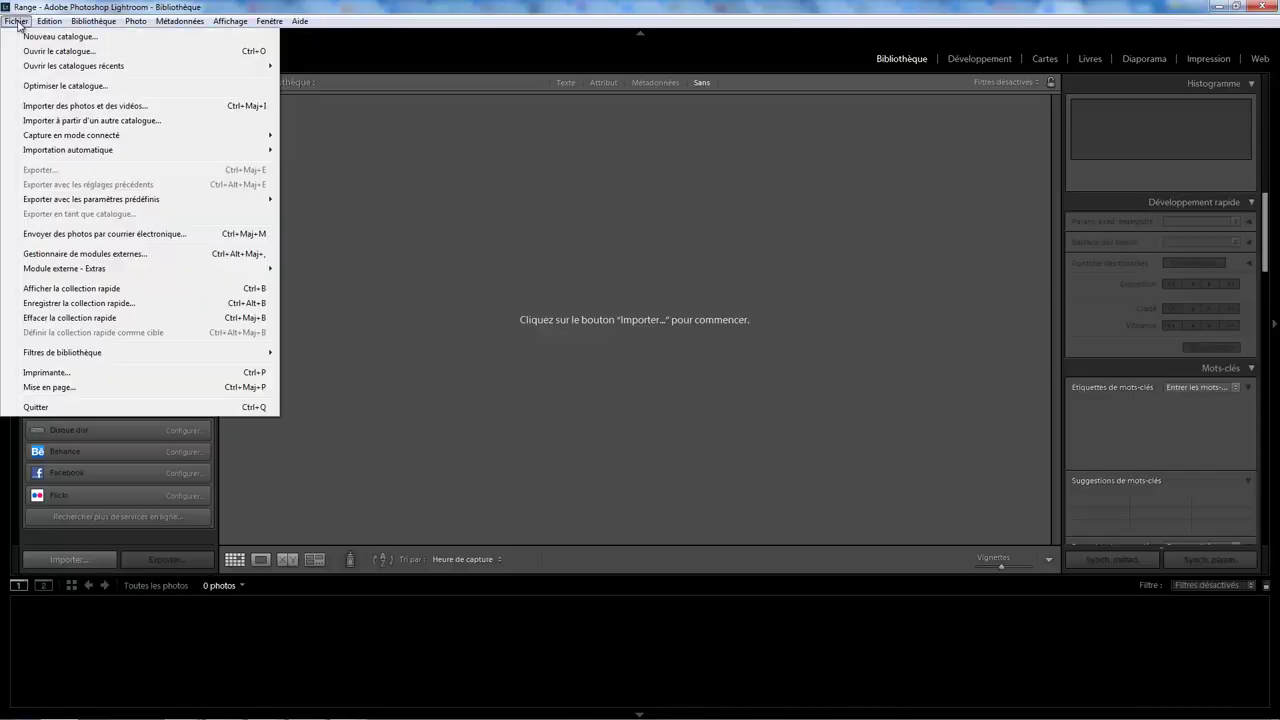
{"action": "left_click", "coordinate": [68, 106]}
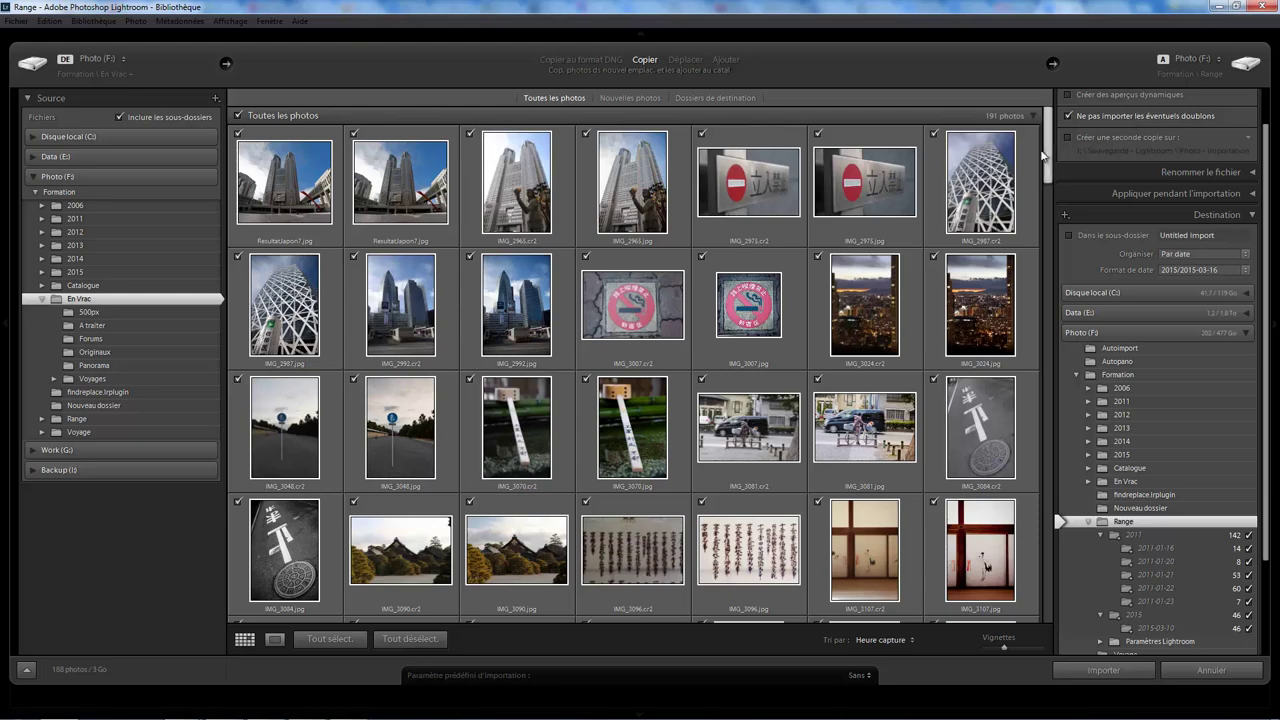
{"action": "left_click_drag", "start_coordinate": [1047, 157], "coordinate": [1053, 387]}
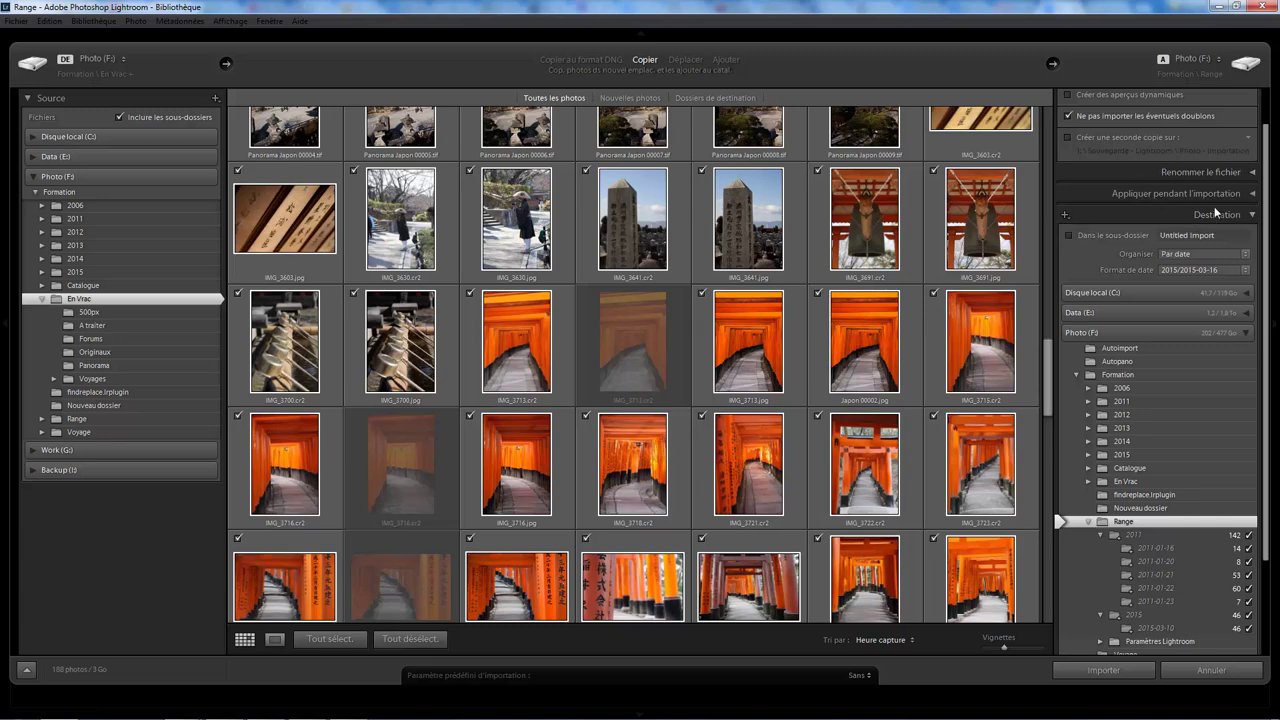
{"action": "scroll", "coordinate": [1265, 238], "scroll_direction": "down", "scroll_amount": 3}
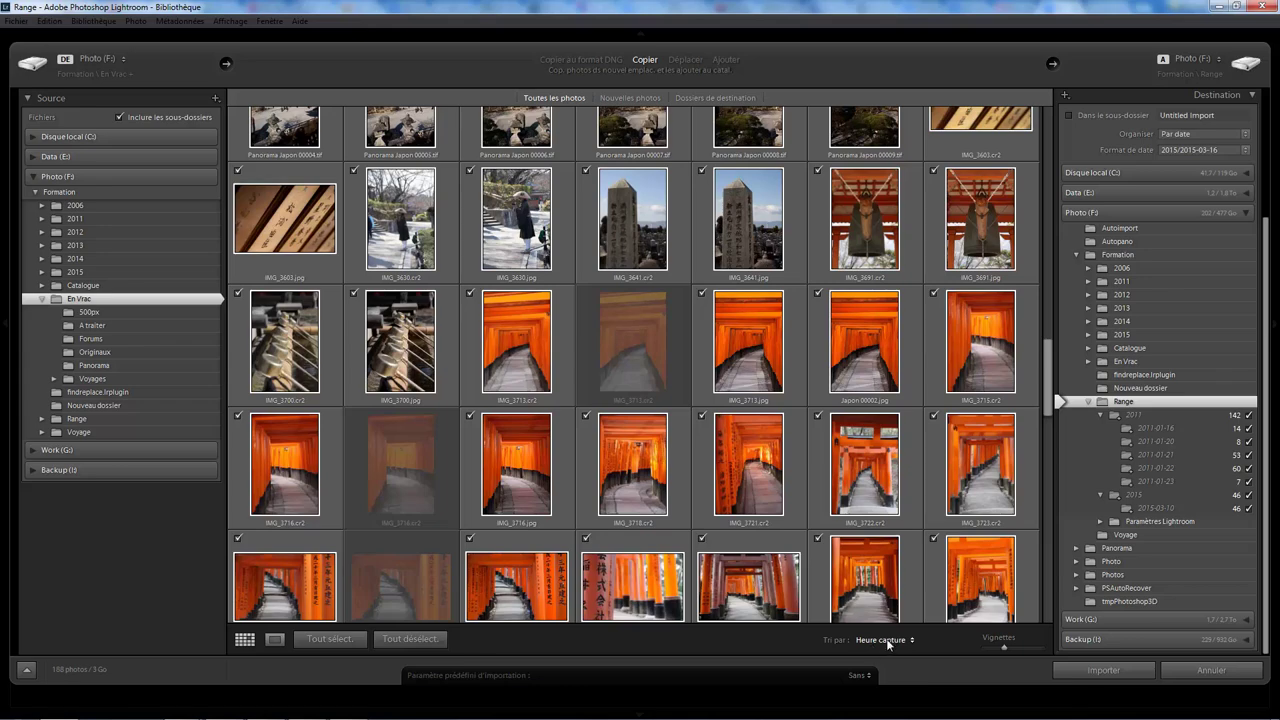
- Import the 188 checked En Vrac photos, filed by date under 2011 and 2015
{"action": "left_click_drag", "start_coordinate": [1047, 385], "coordinate": [1047, 158]}
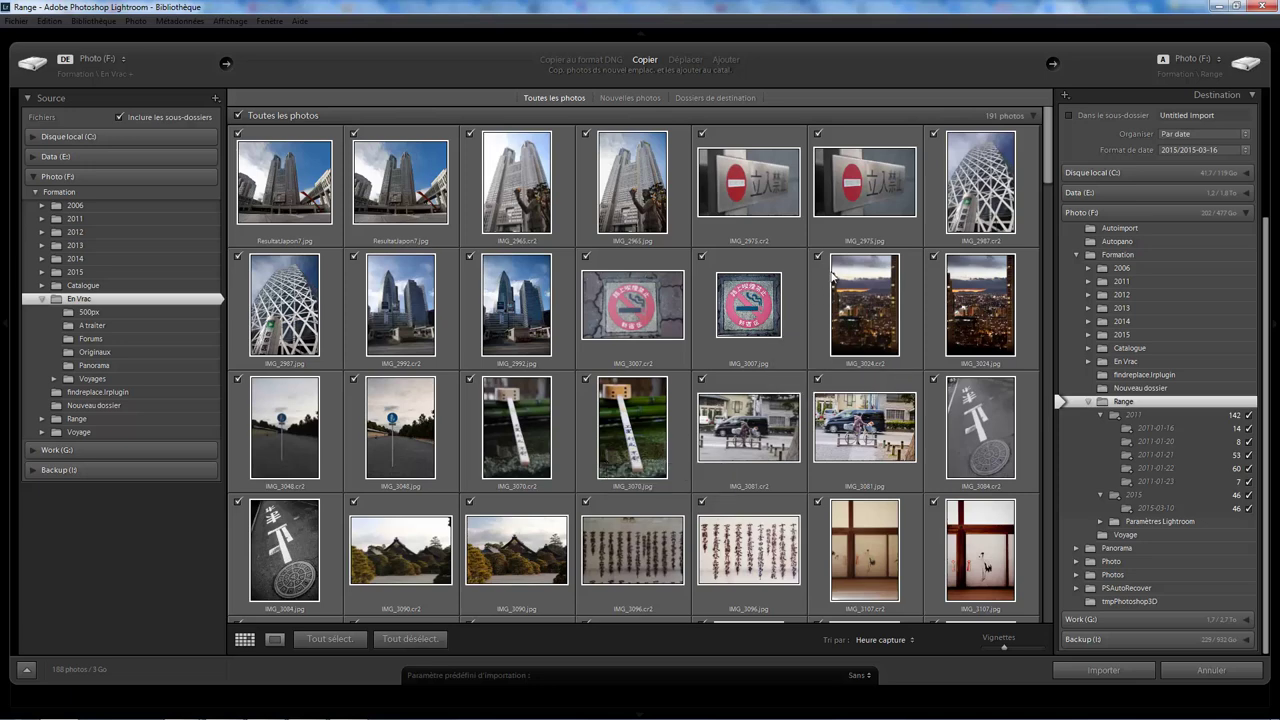
{"action": "left_click", "coordinate": [1103, 671]}
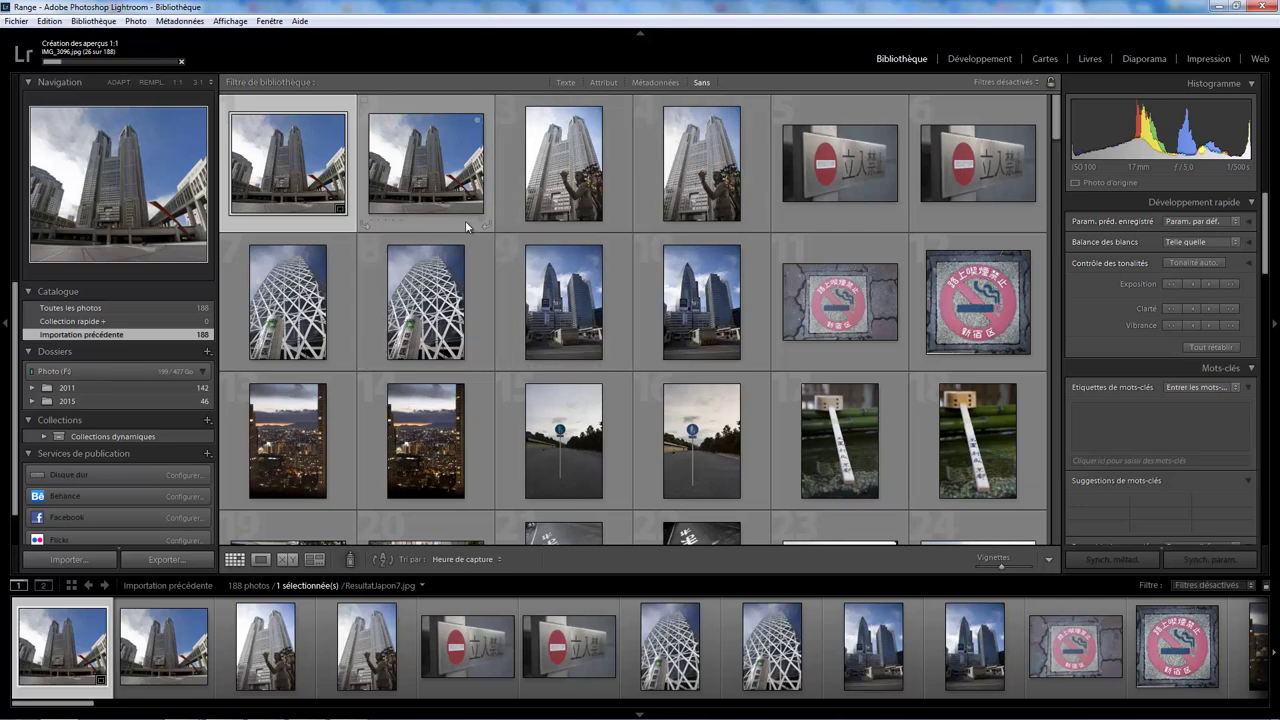
- Scroll the catalogue grid and bring up the Photo menu's stacking commands
{"action": "scroll", "coordinate": [1058, 130], "scroll_direction": "down", "scroll_amount": 3}
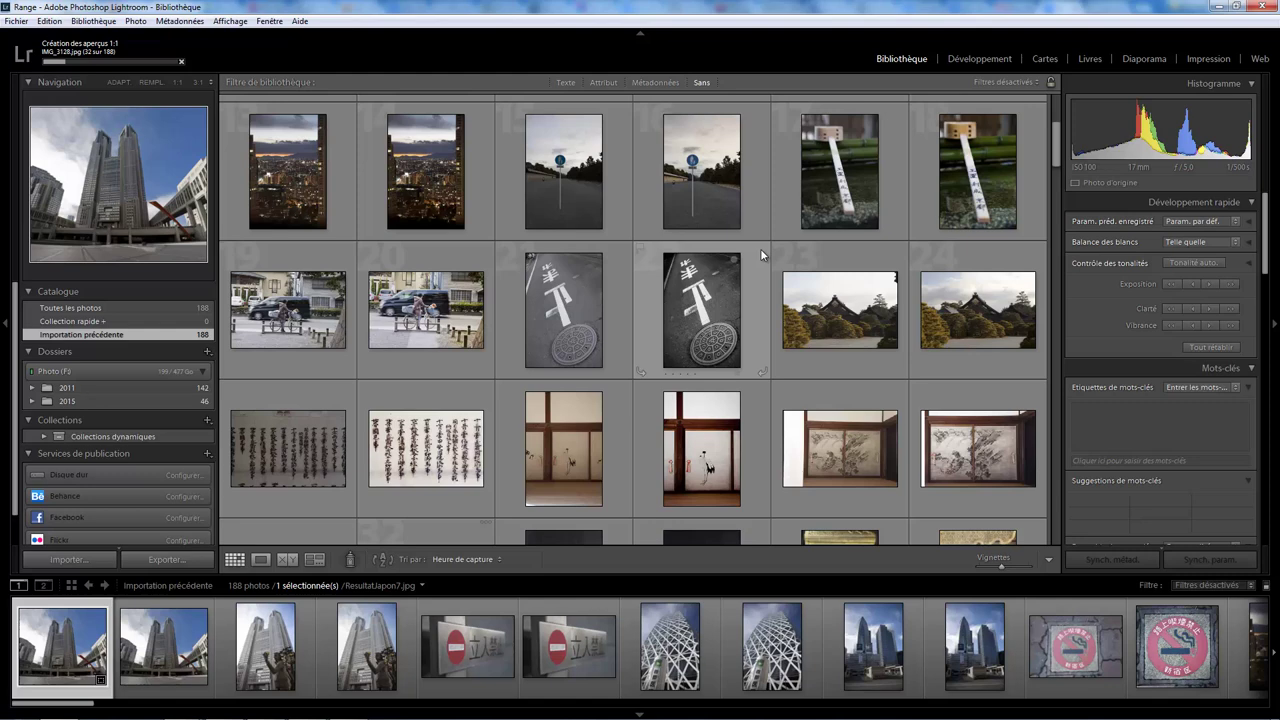
{"action": "left_click", "coordinate": [137, 21]}
{"action": "mouse_move", "coordinate": [166, 140]}
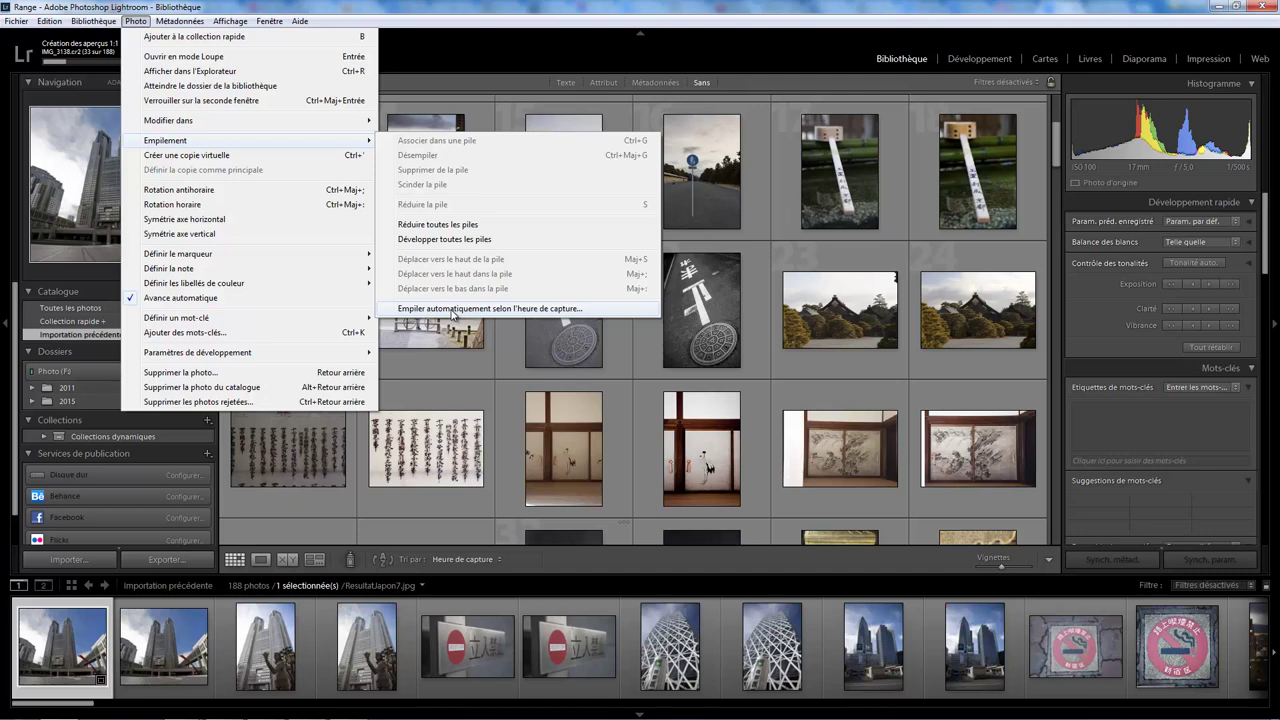
- Auto-stack the photos by capture time at a 0:00:00 interval, forming 55 stacks
{"action": "left_click", "coordinate": [453, 309]}
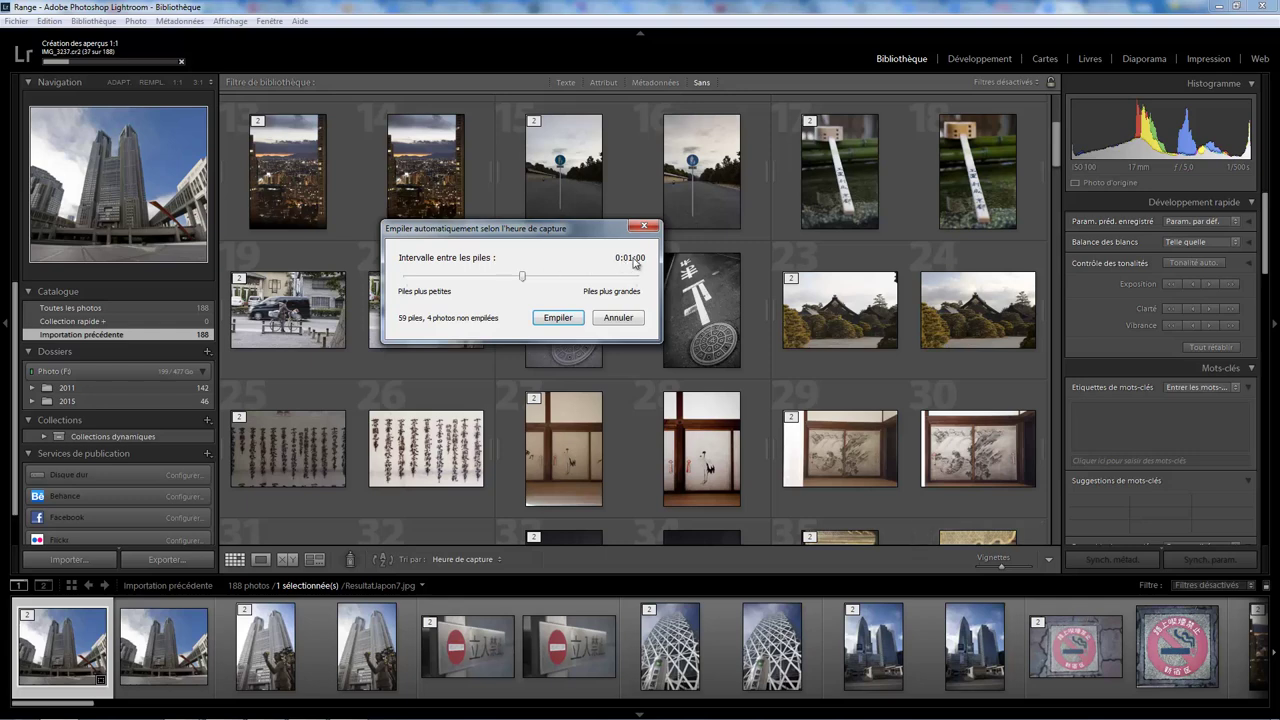
{"action": "mouse_move", "coordinate": [524, 280]}
{"action": "left_mouse_down"}
{"action": "mouse_move", "coordinate": [623, 277]}
{"action": "mouse_move", "coordinate": [404, 279]}
{"action": "left_mouse_up"}
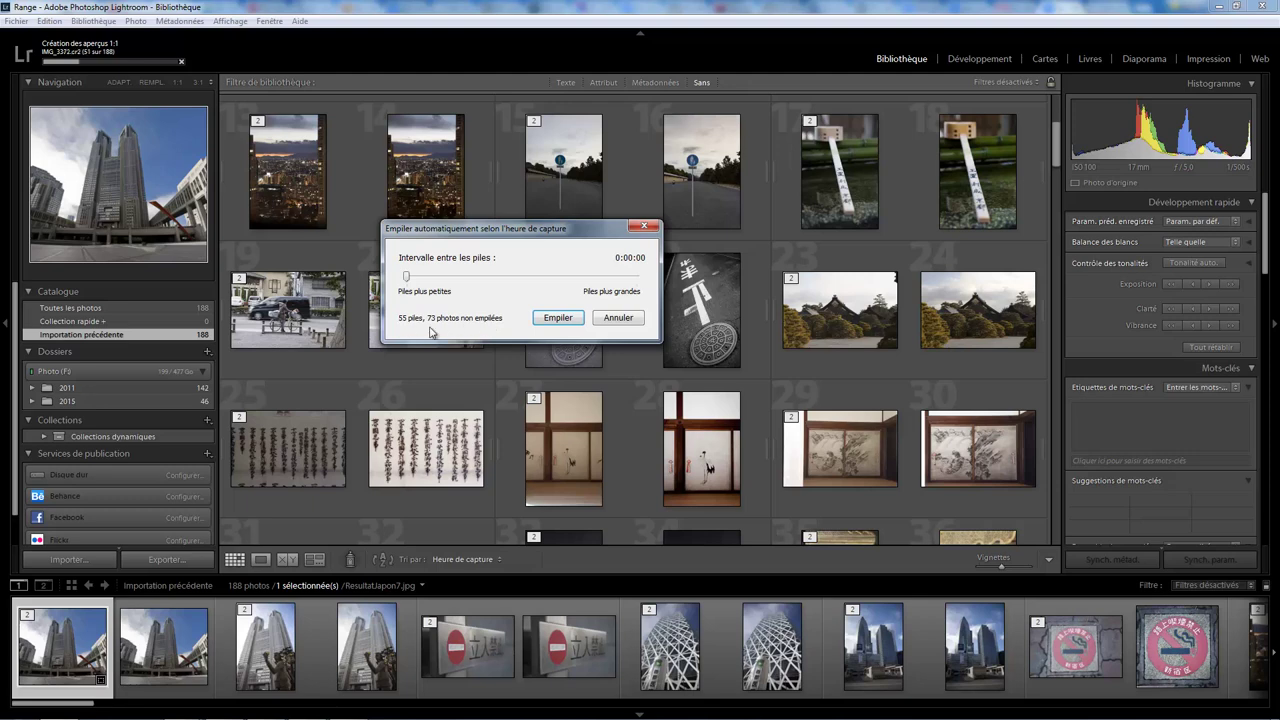
{"action": "left_click", "coordinate": [556, 320]}
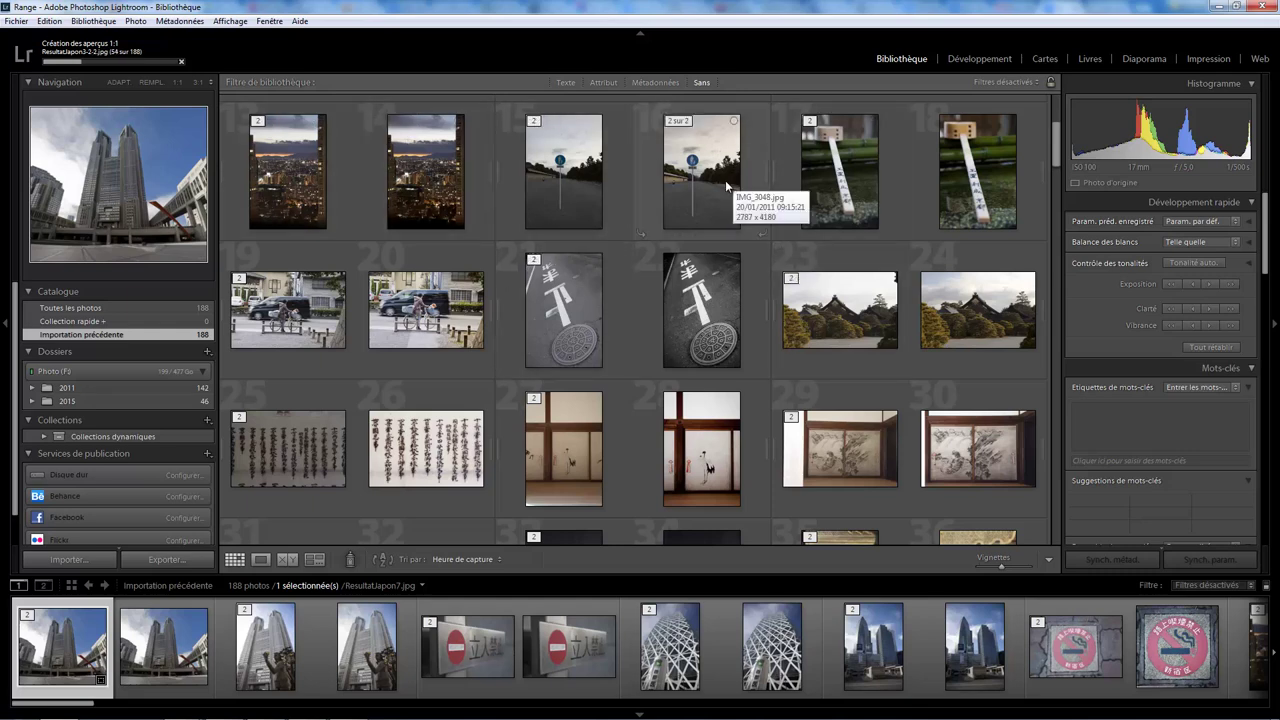
- Collapse all stacks, scroll down the grid, and expand the three-photo two-girls stack
{"action": "right_click", "coordinate": [505, 152]}
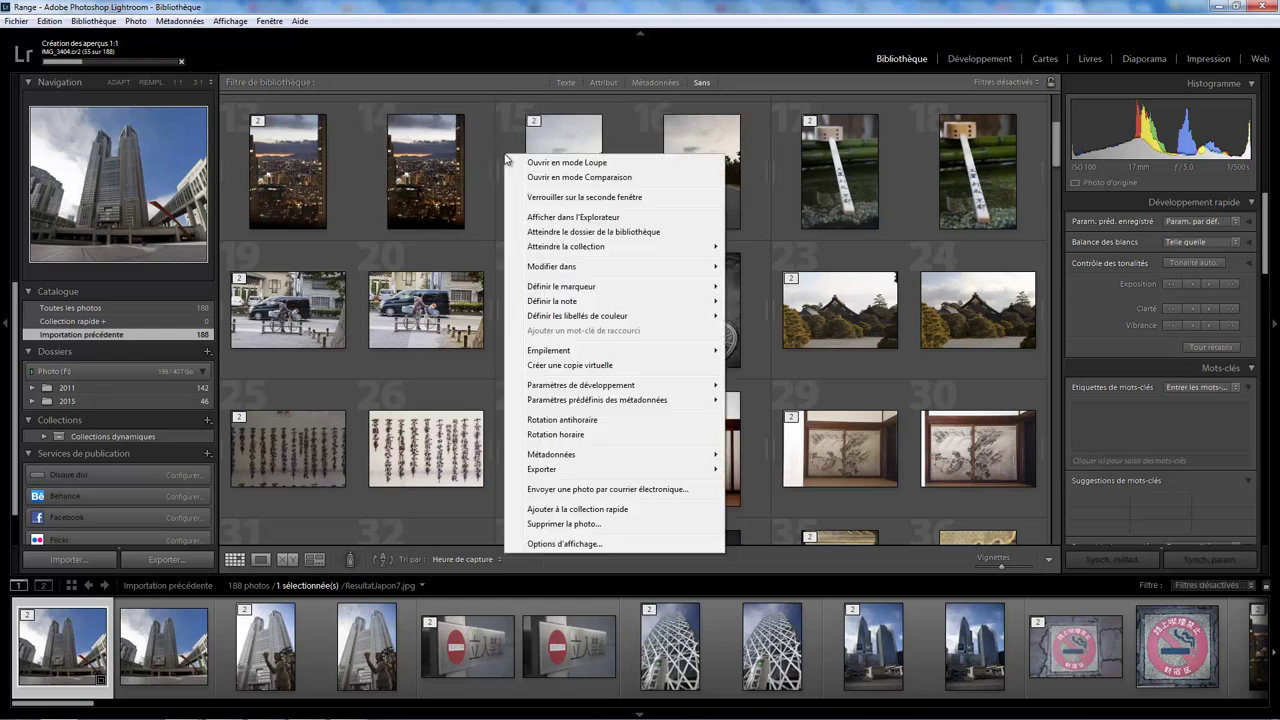
{"action": "mouse_move", "coordinate": [549, 350]}
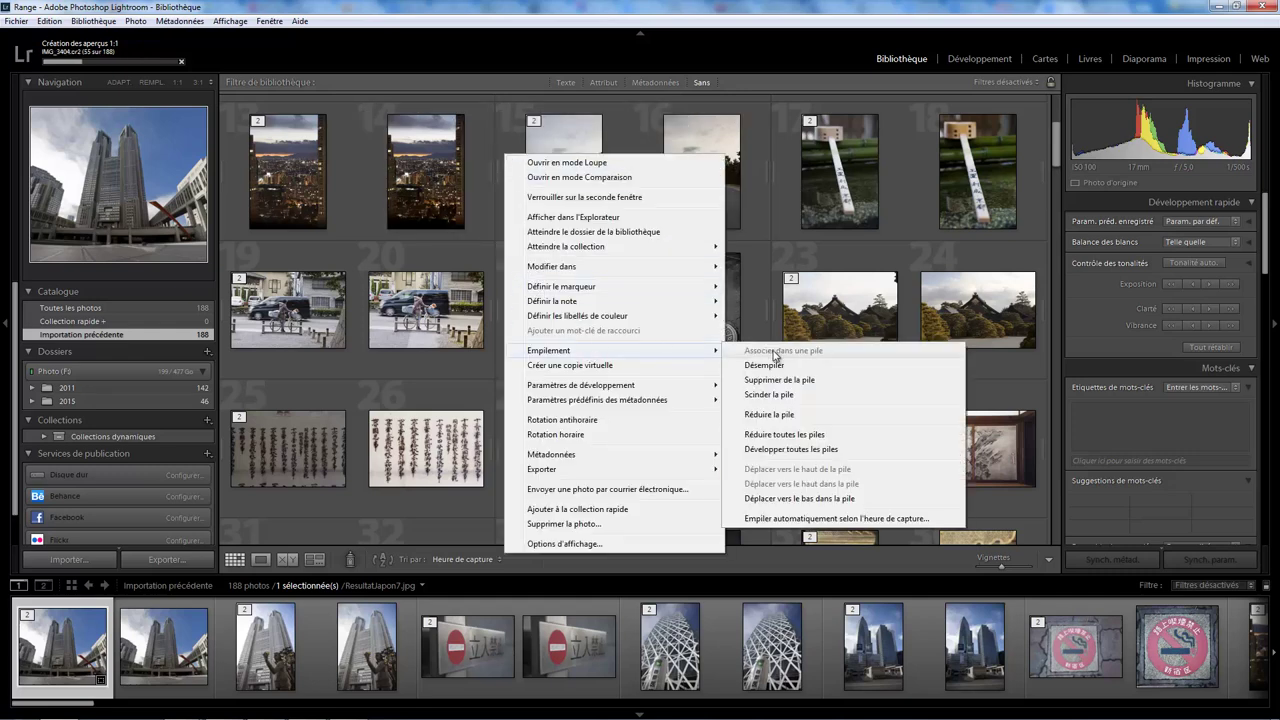
{"action": "left_click", "coordinate": [800, 435]}
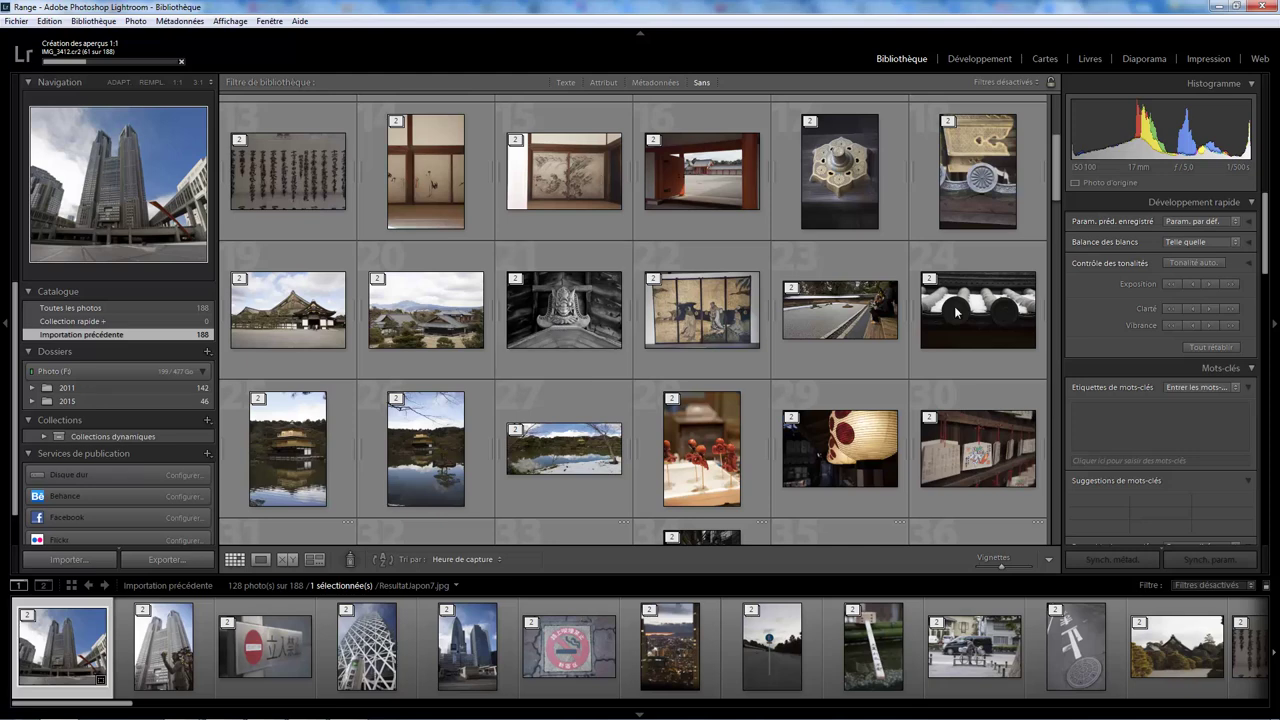
{"action": "left_click_drag", "start_coordinate": [1055, 180], "coordinate": [1057, 205]}
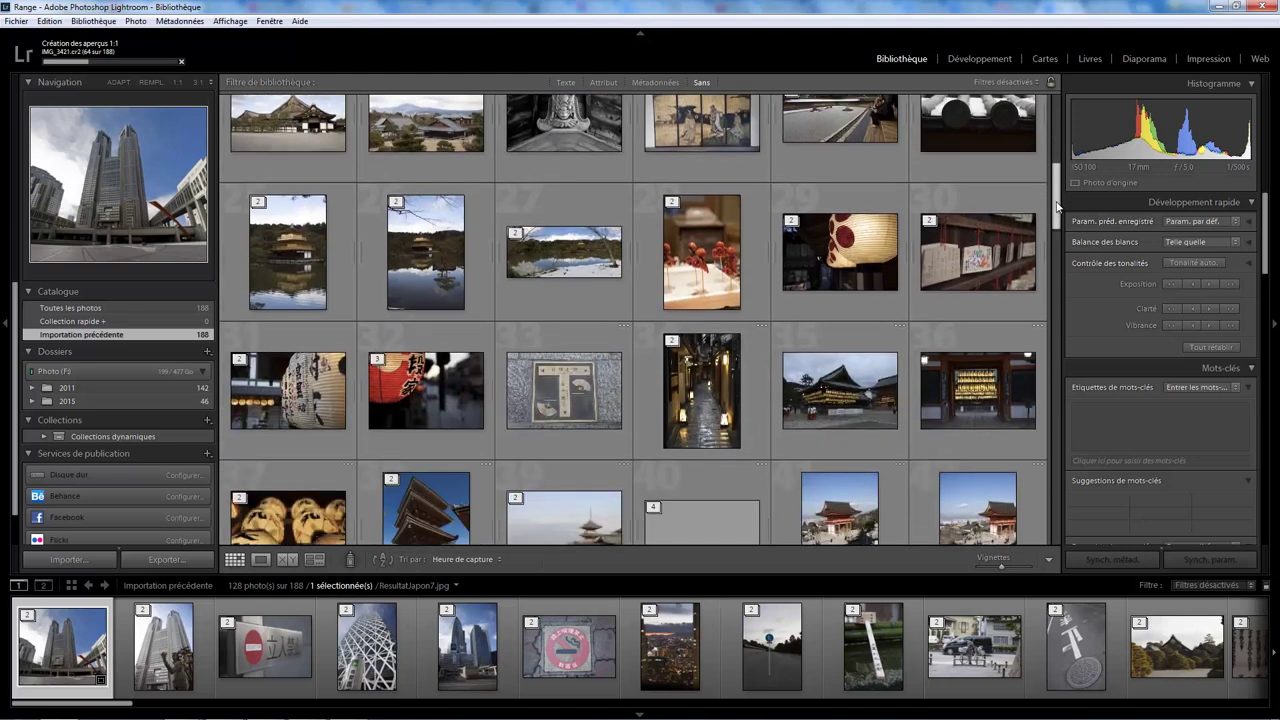
{"action": "left_click_drag", "start_coordinate": [1057, 205], "coordinate": [1058, 368]}
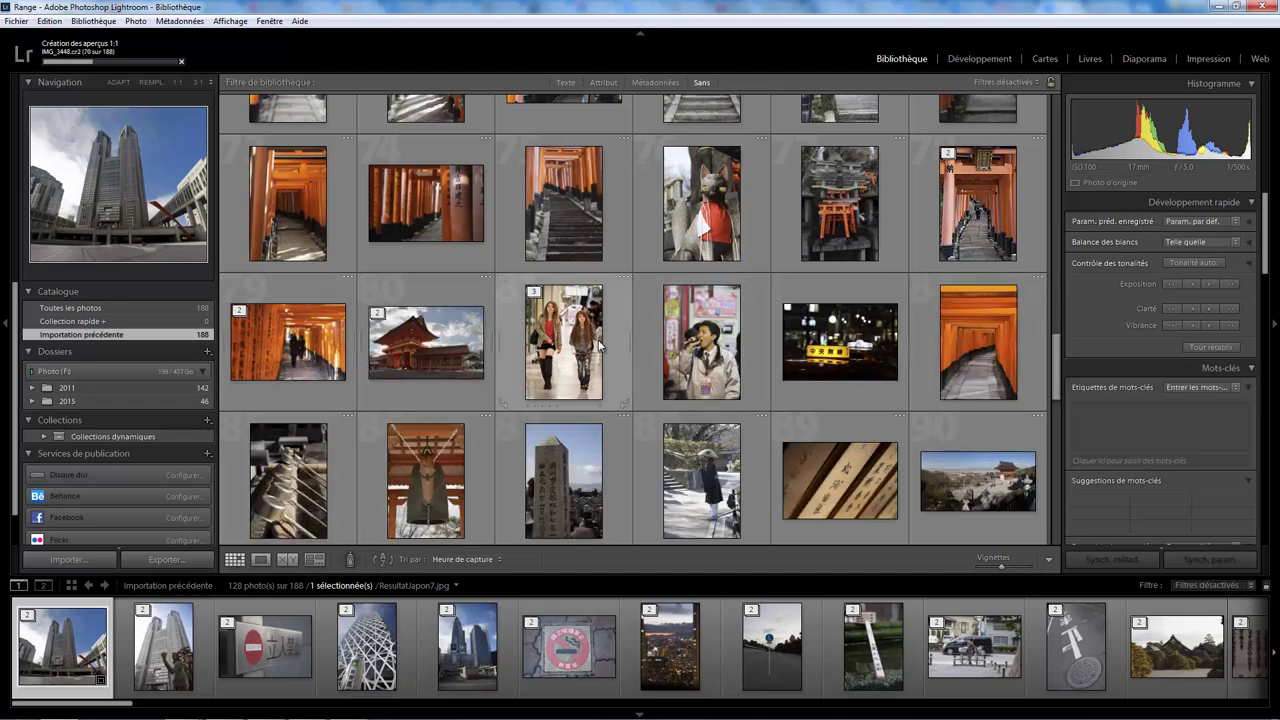
{"action": "left_click", "coordinate": [535, 292]}
- Reorder the two-girls stack so Japon 00001.jpg sits second of its three photos
{"action": "left_click", "coordinate": [617, 291]}
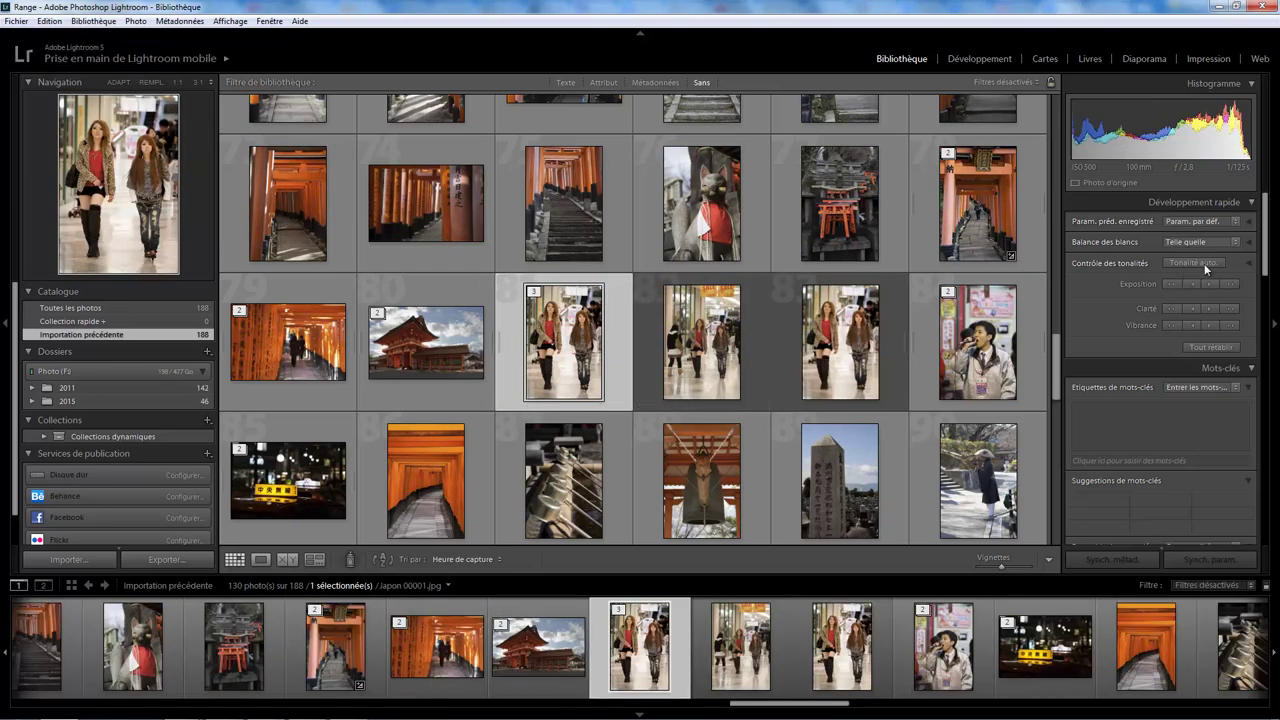
{"action": "left_click_drag", "start_coordinate": [1266, 265], "coordinate": [1266, 347]}
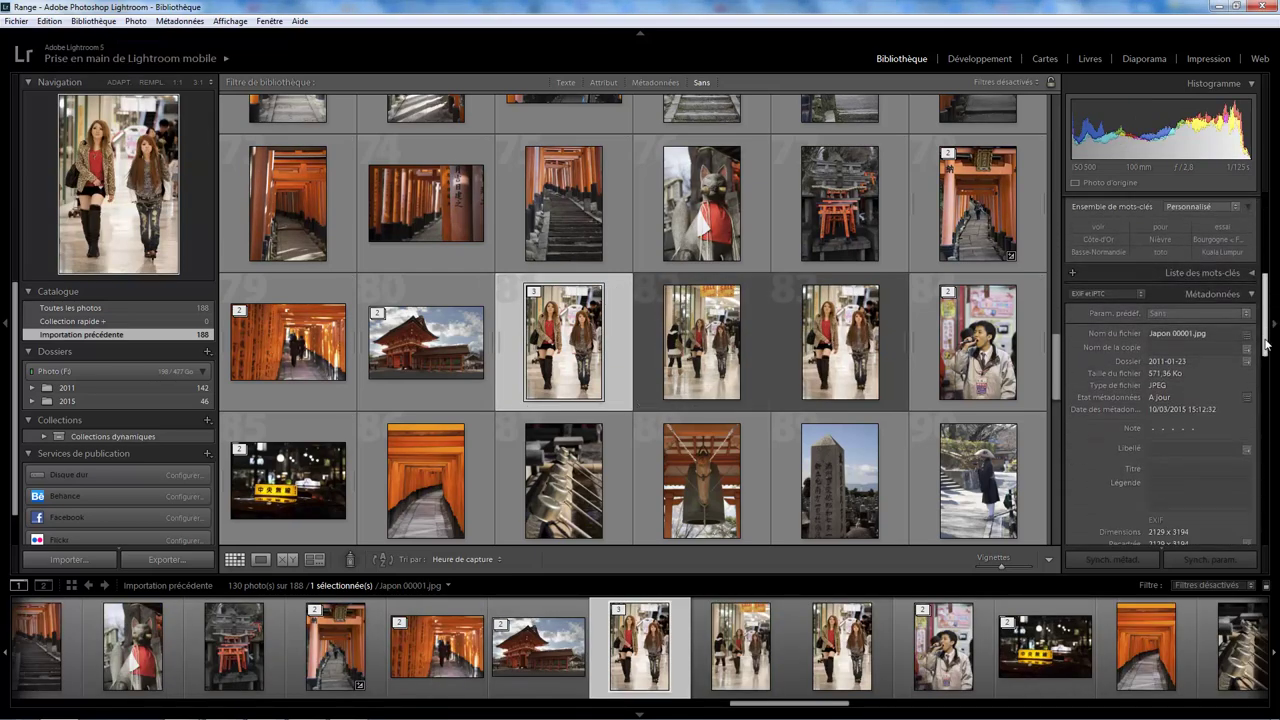
{"action": "scroll", "coordinate": [1183, 345], "scroll_direction": "down", "scroll_amount": 3}
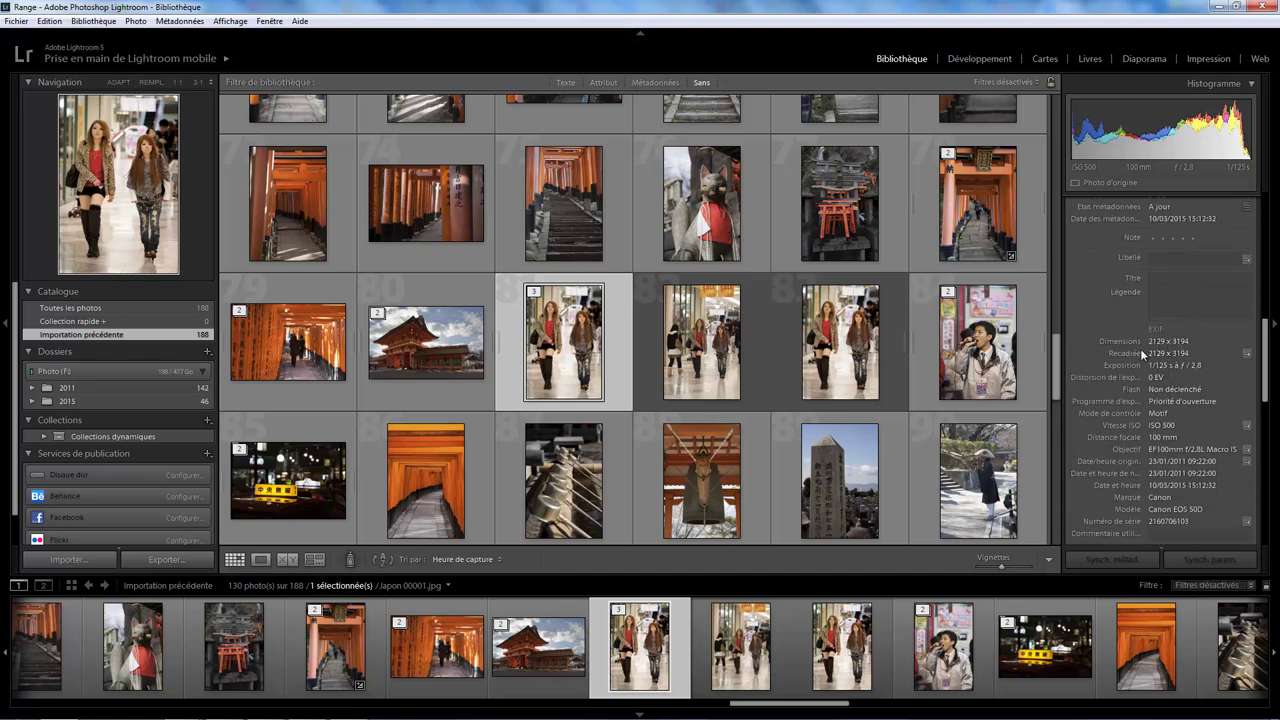
{"action": "left_click", "coordinate": [752, 337]}
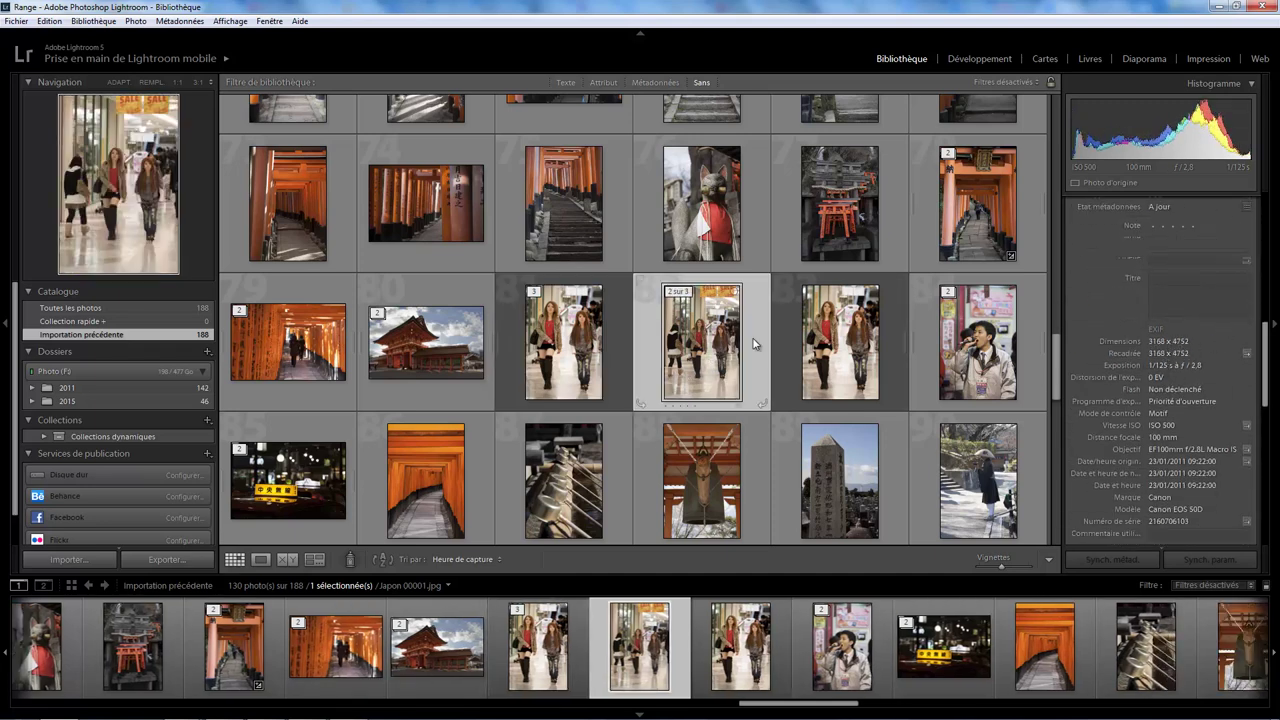
{"action": "left_click_drag", "start_coordinate": [1270, 342], "coordinate": [1266, 286]}
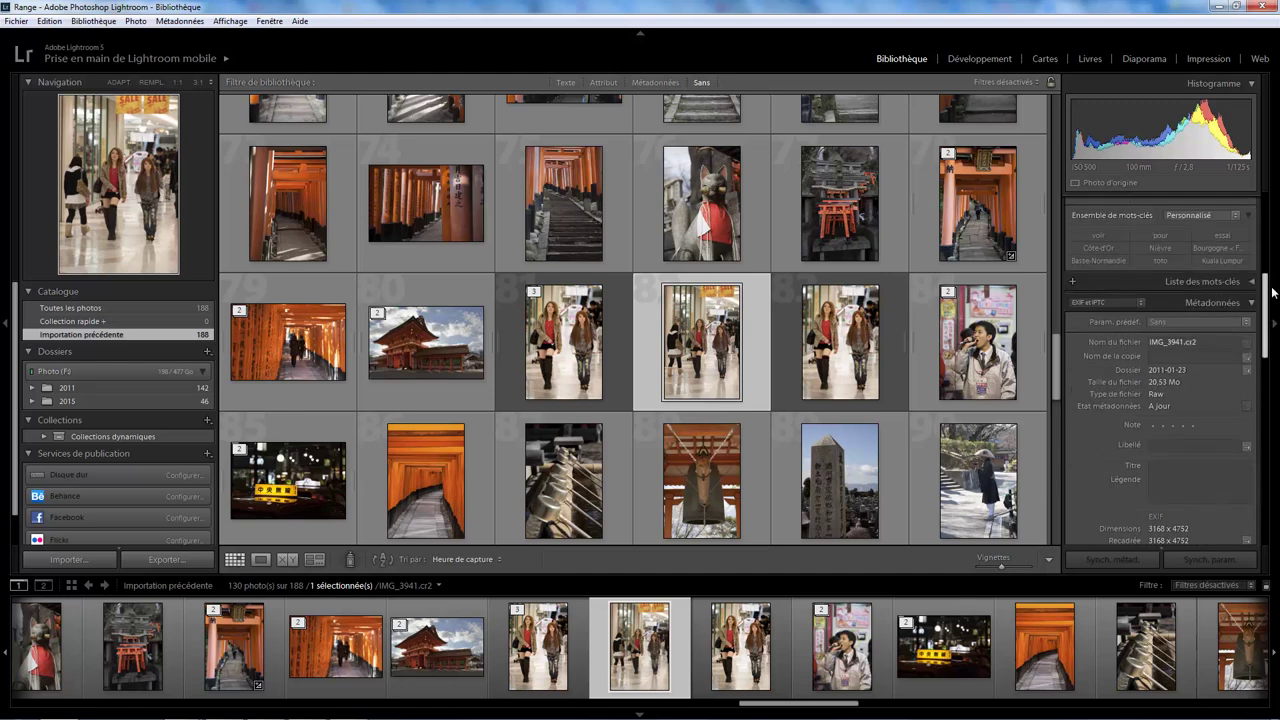
{"action": "mouse_move", "coordinate": [840, 342]}
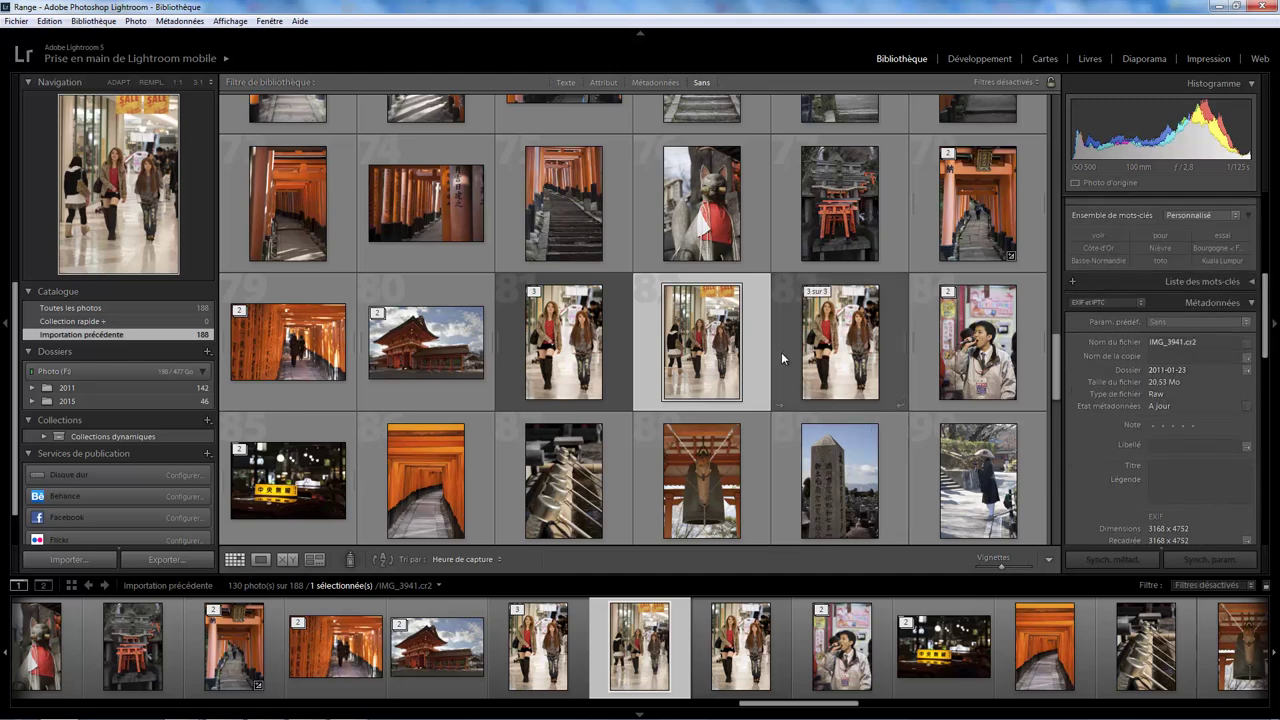
{"action": "left_click", "coordinate": [781, 352]}
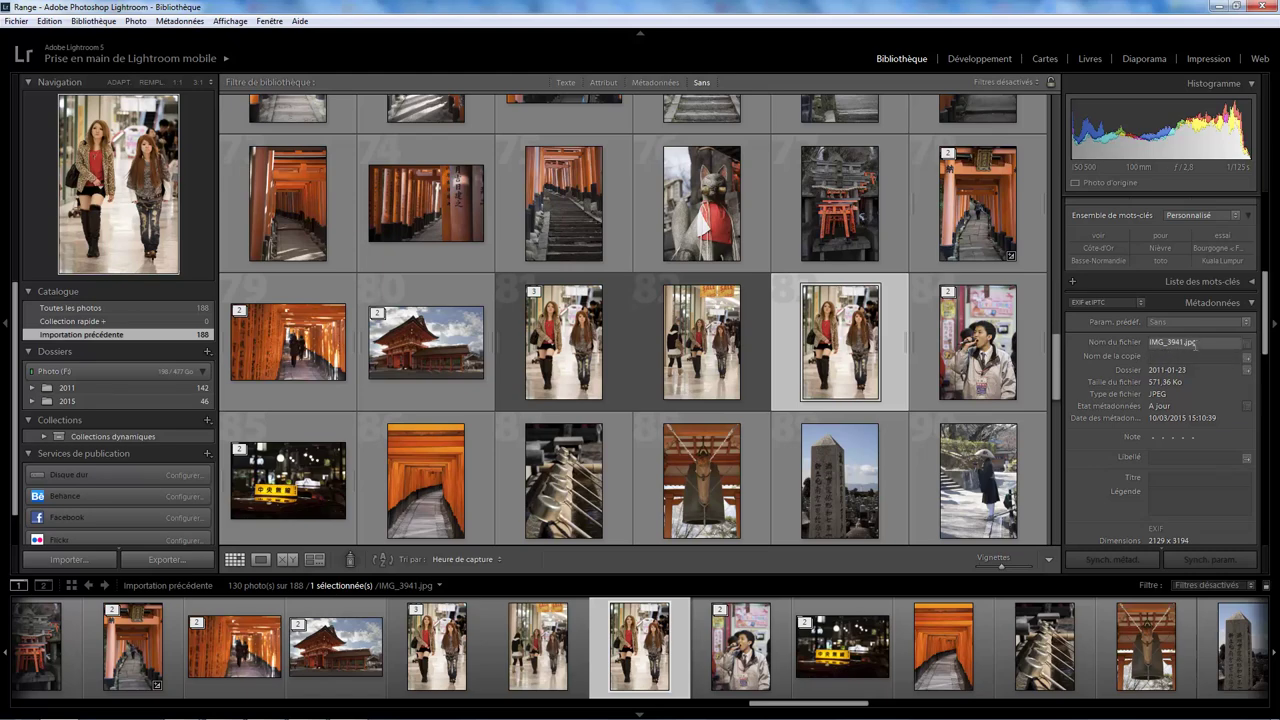
{"action": "key", "text": "shift+s"}
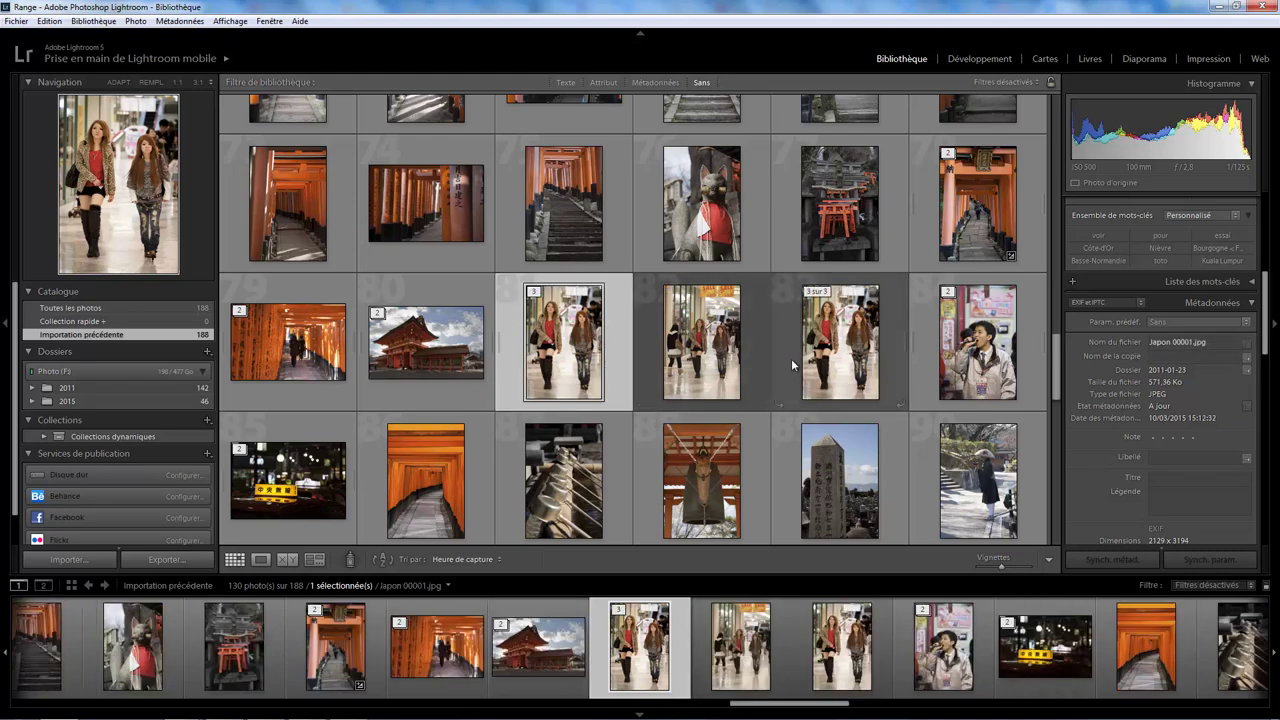
{"action": "key", "text": "ctrl+z"}
{"action": "key", "text": "ctrl+y"}
{"action": "key", "text": "ctrl+z"}
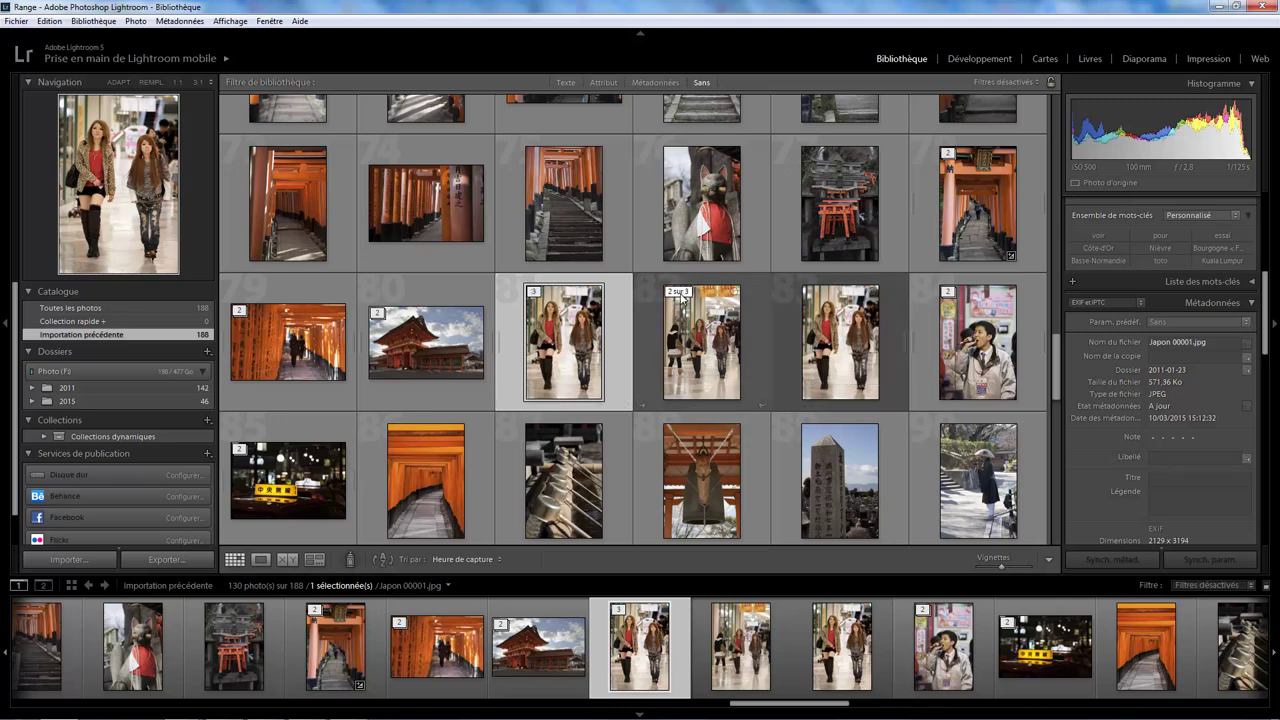
{"action": "key", "text": "shift+bracketright"}
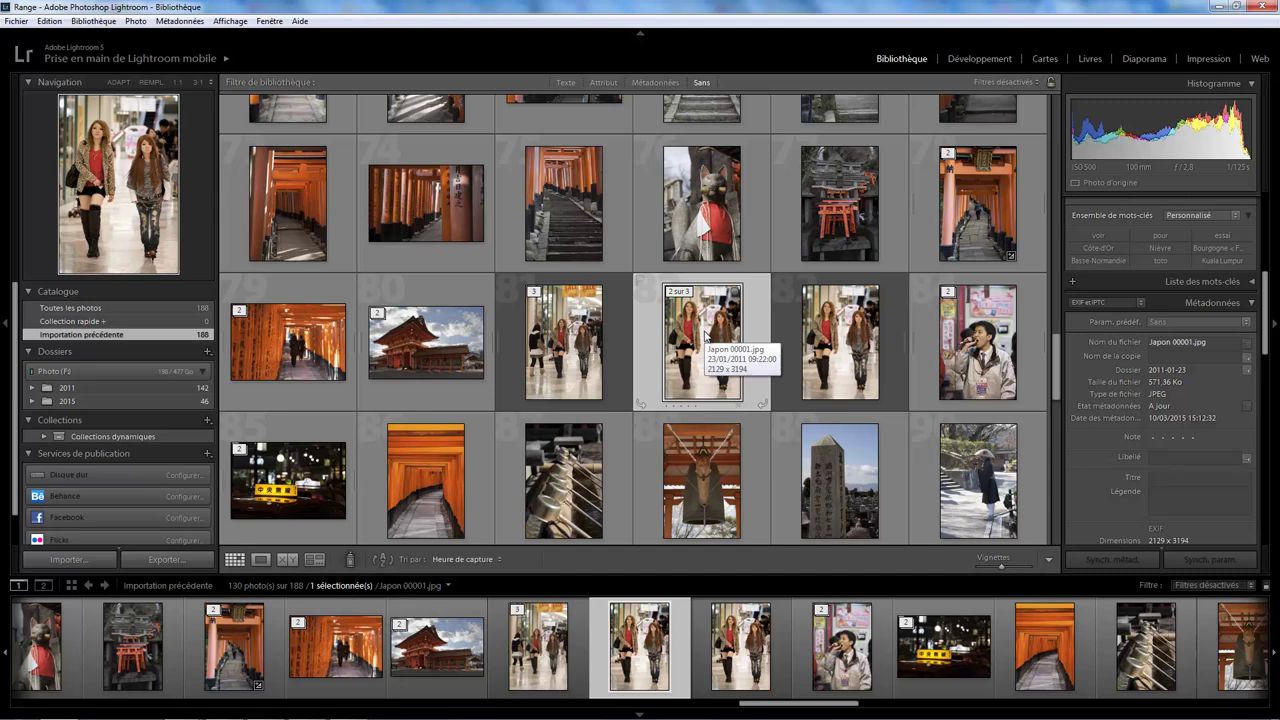
- Collapse the two-girls stack and expand the lantern stack to select IMG_3406.jpg
{"action": "left_click", "coordinate": [536, 293]}
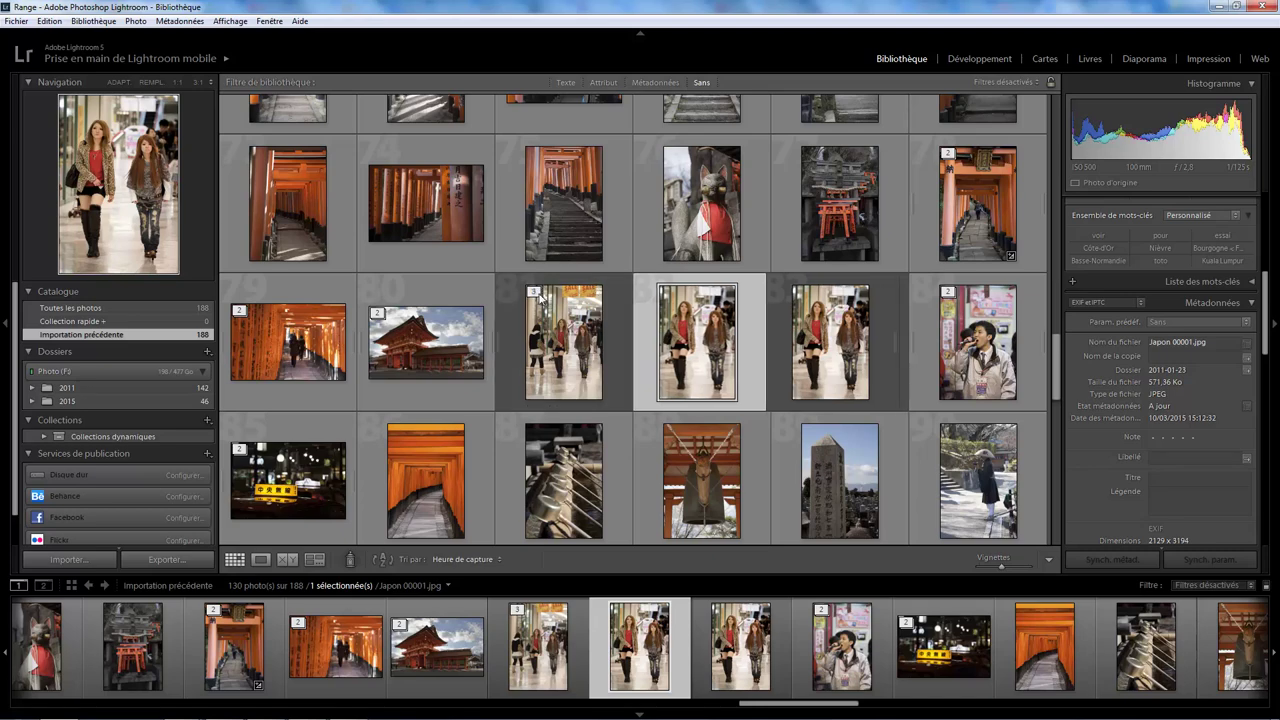
{"action": "left_click_drag", "start_coordinate": [1055, 360], "coordinate": [1042, 181]}
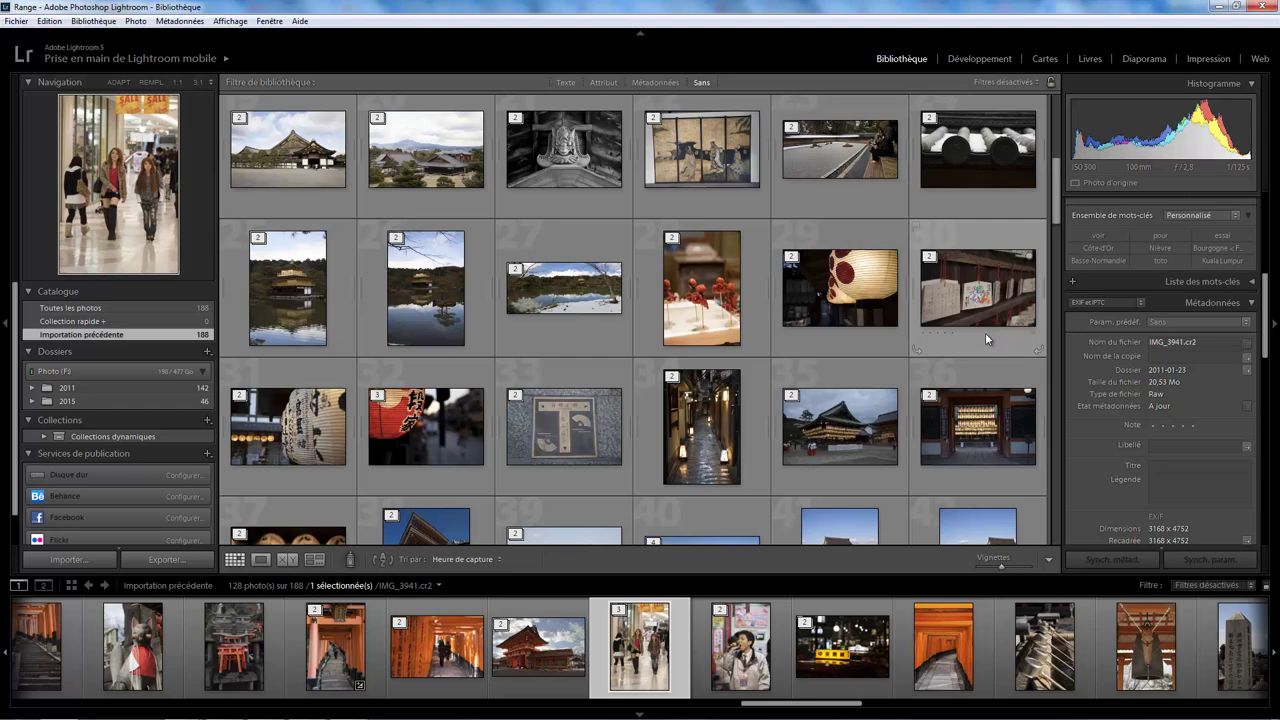
{"action": "left_click", "coordinate": [798, 259]}
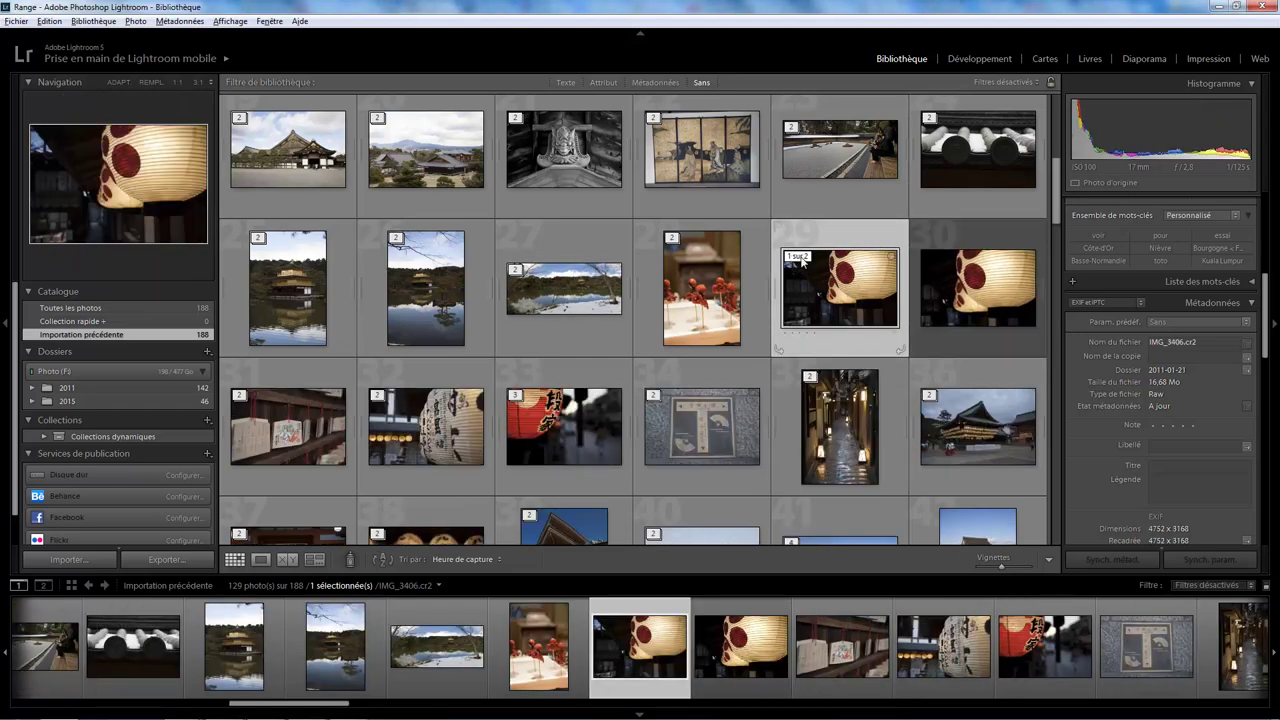
{"action": "left_click", "coordinate": [969, 294]}
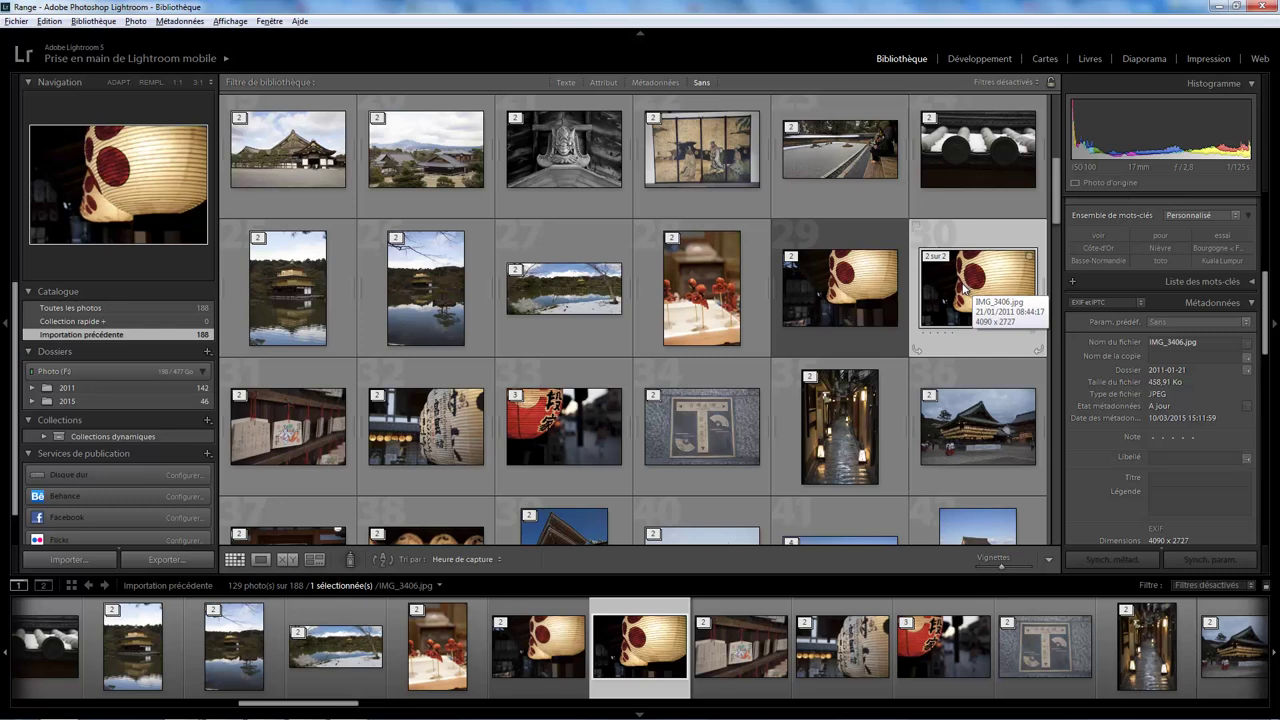
{"action": "key", "text": "shift+s"}
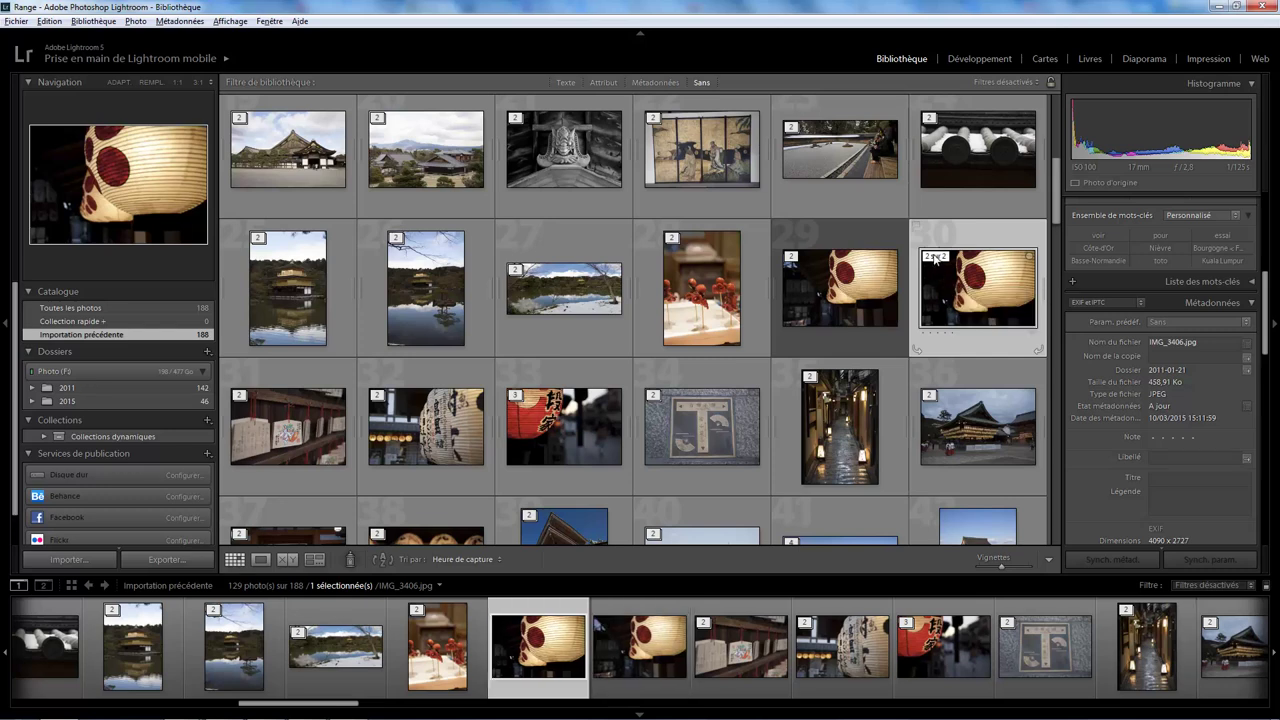
- Move the Raw IMG_3406.cr2 to the top of the lantern stack and collapse it
{"action": "left_click", "coordinate": [969, 294]}
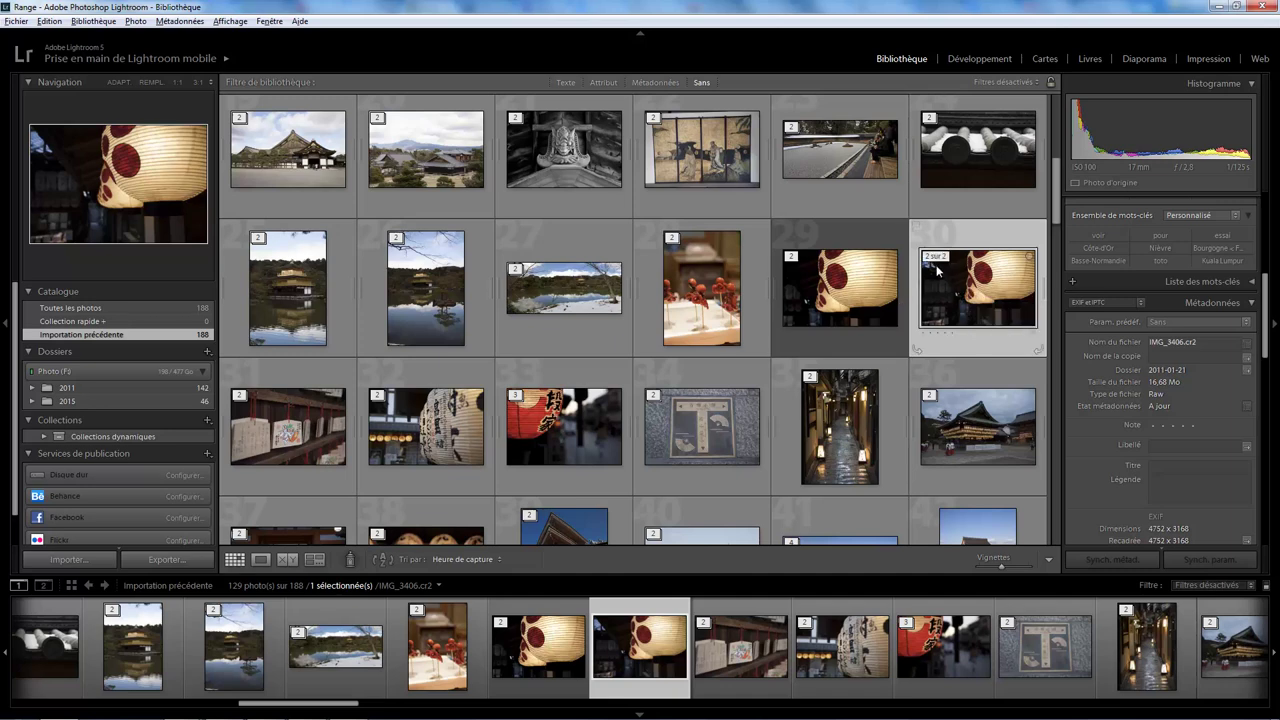
{"action": "left_click_drag", "start_coordinate": [940, 272], "coordinate": [830, 285]}
{"action": "mouse_move", "coordinate": [839, 288]}
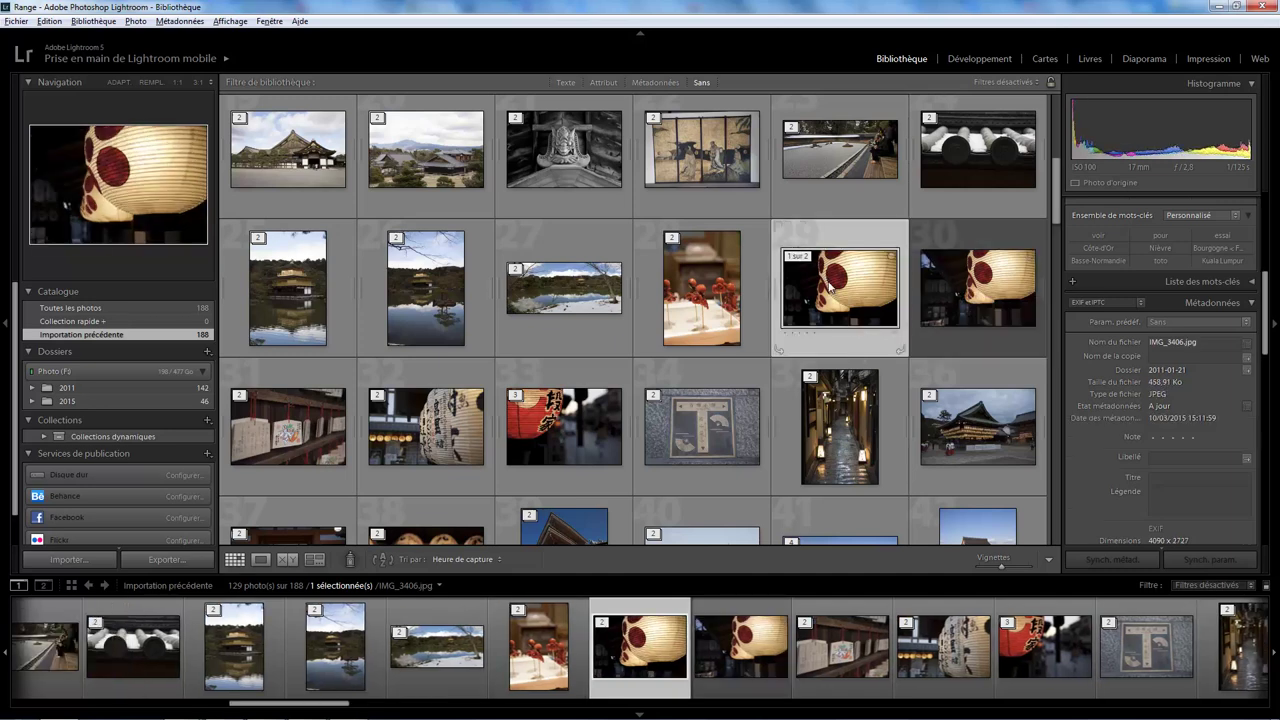
{"action": "scroll", "coordinate": [1263, 343], "scroll_direction": "down", "scroll_amount": 1}
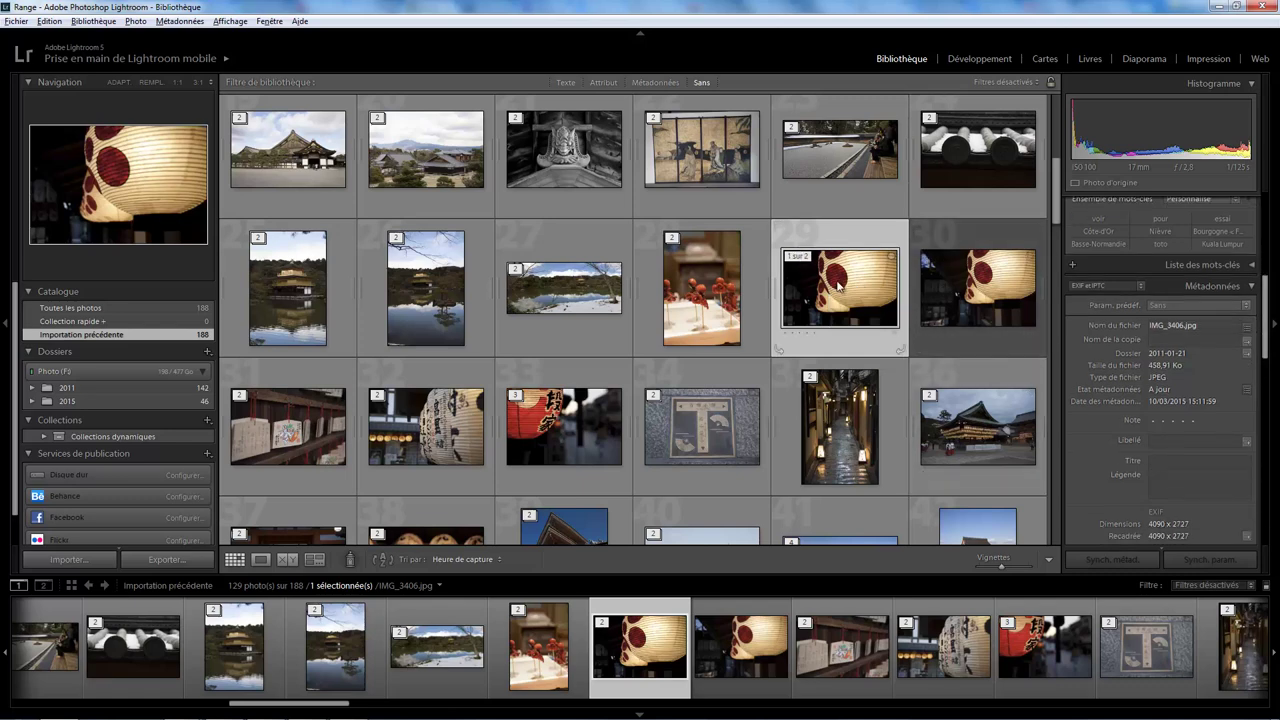
{"action": "left_click", "coordinate": [942, 262]}
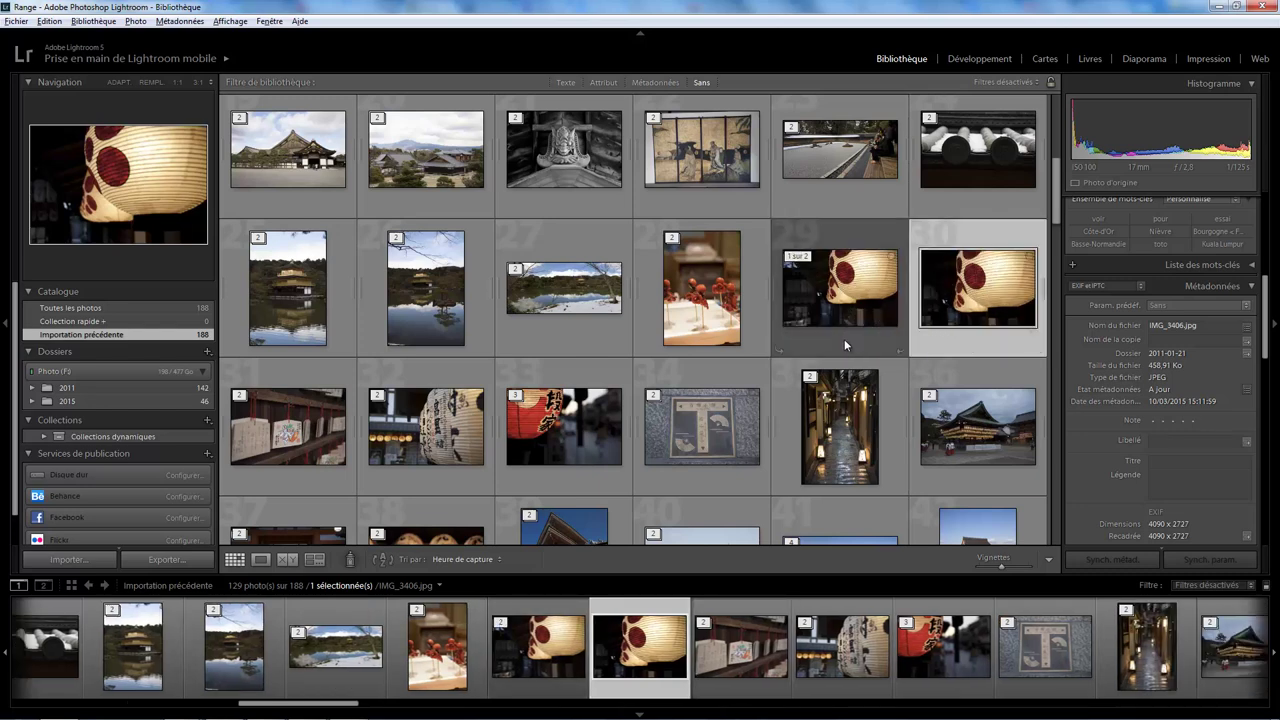
{"action": "left_click", "coordinate": [844, 339]}
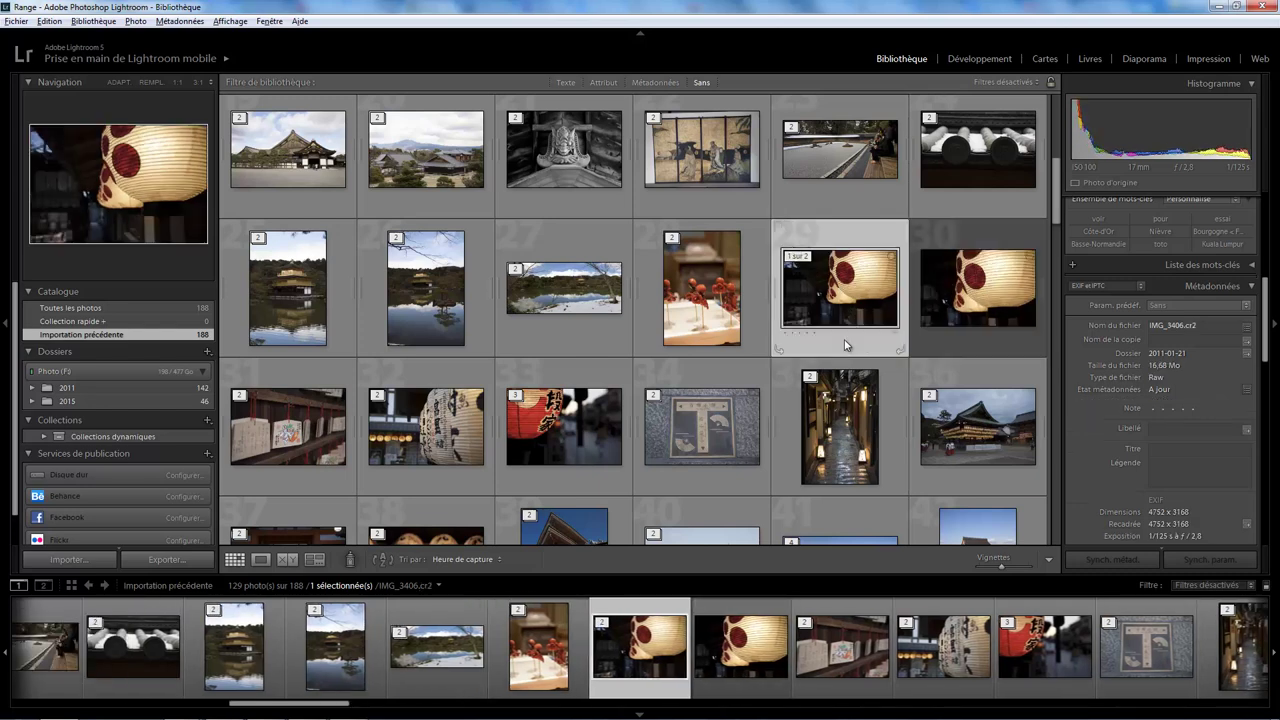
{"action": "left_click", "coordinate": [799, 259]}
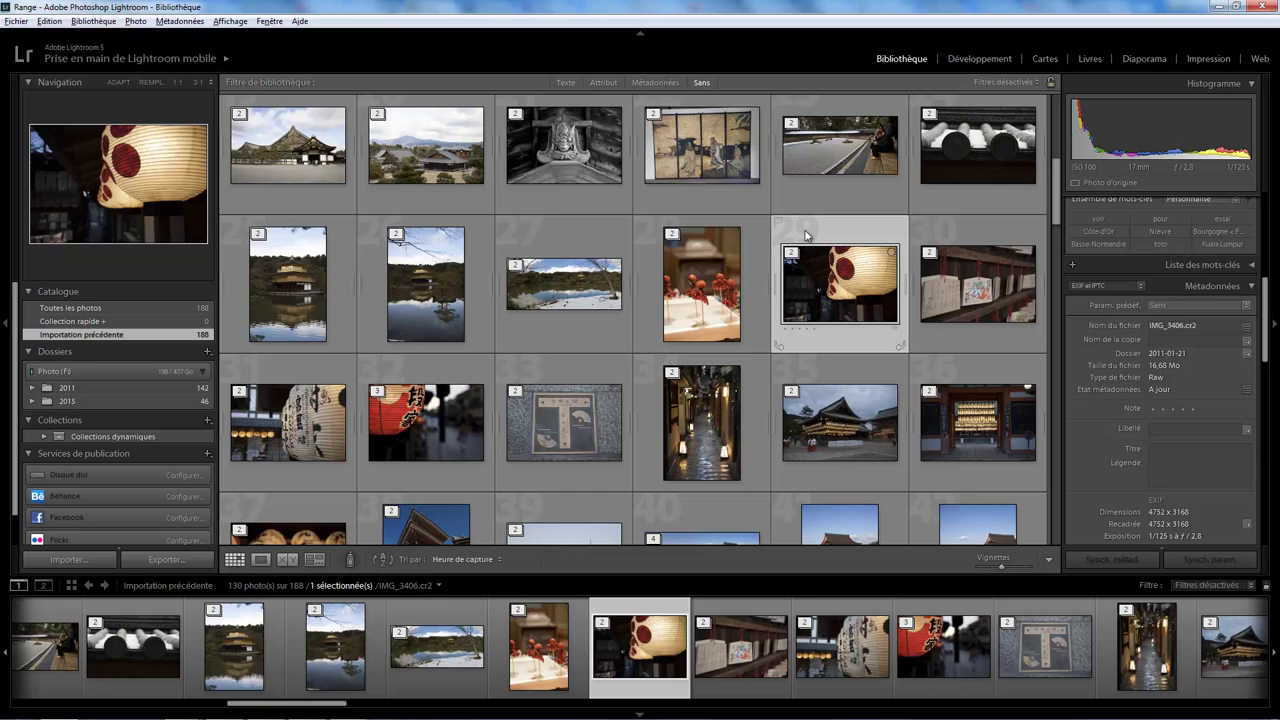
- From Toutes les photos, select all and apply Empilement > Désempiler to expand every stack
{"action": "left_click", "coordinate": [72, 308]}
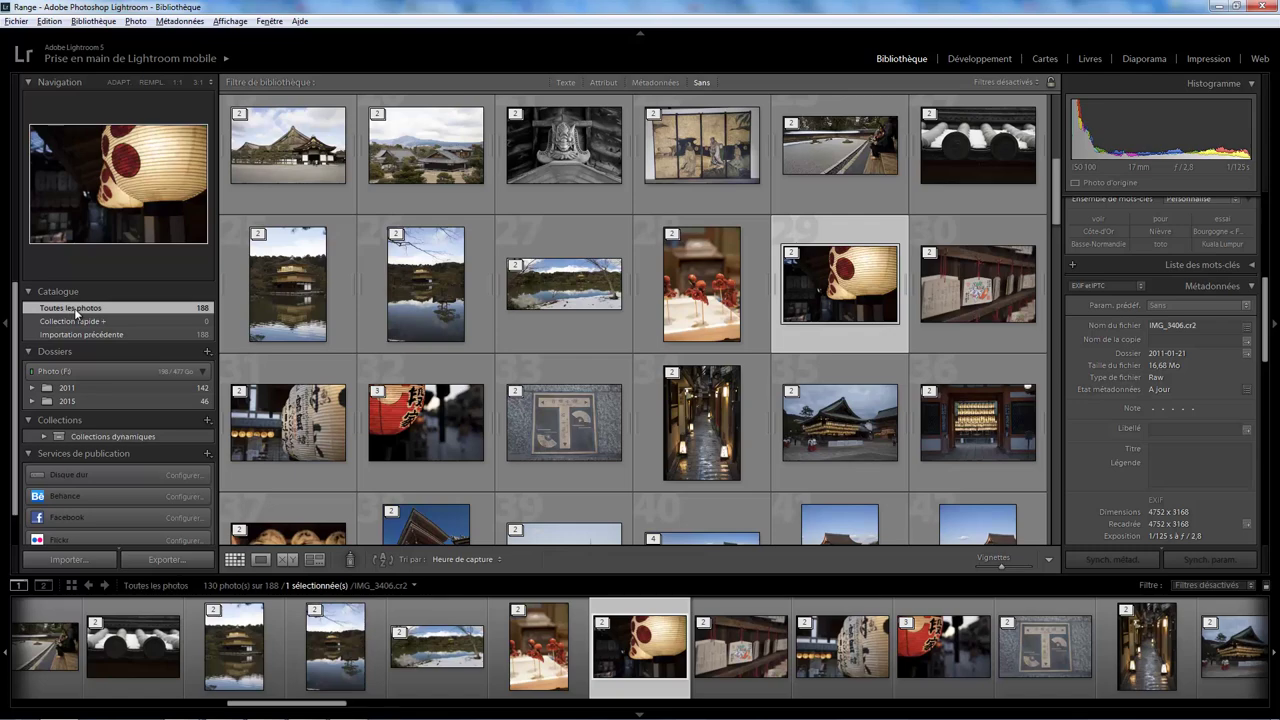
{"action": "left_click", "coordinate": [49, 21]}
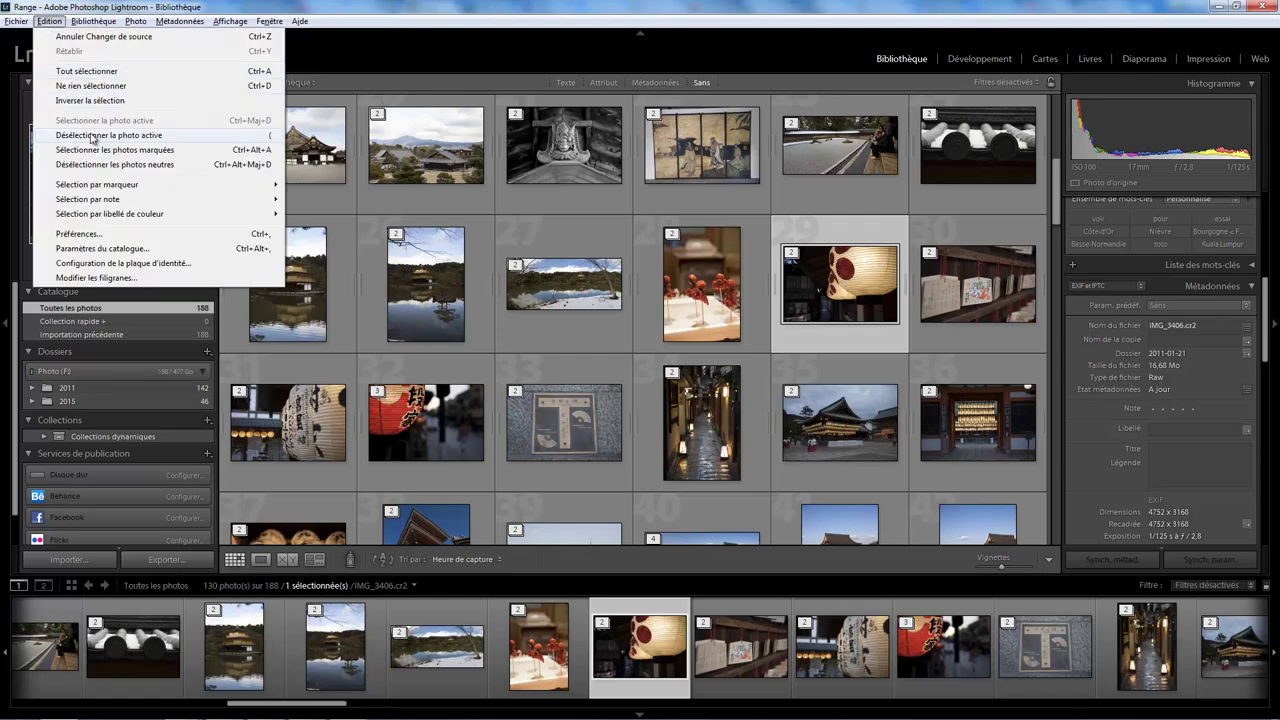
{"action": "left_click", "coordinate": [104, 71]}
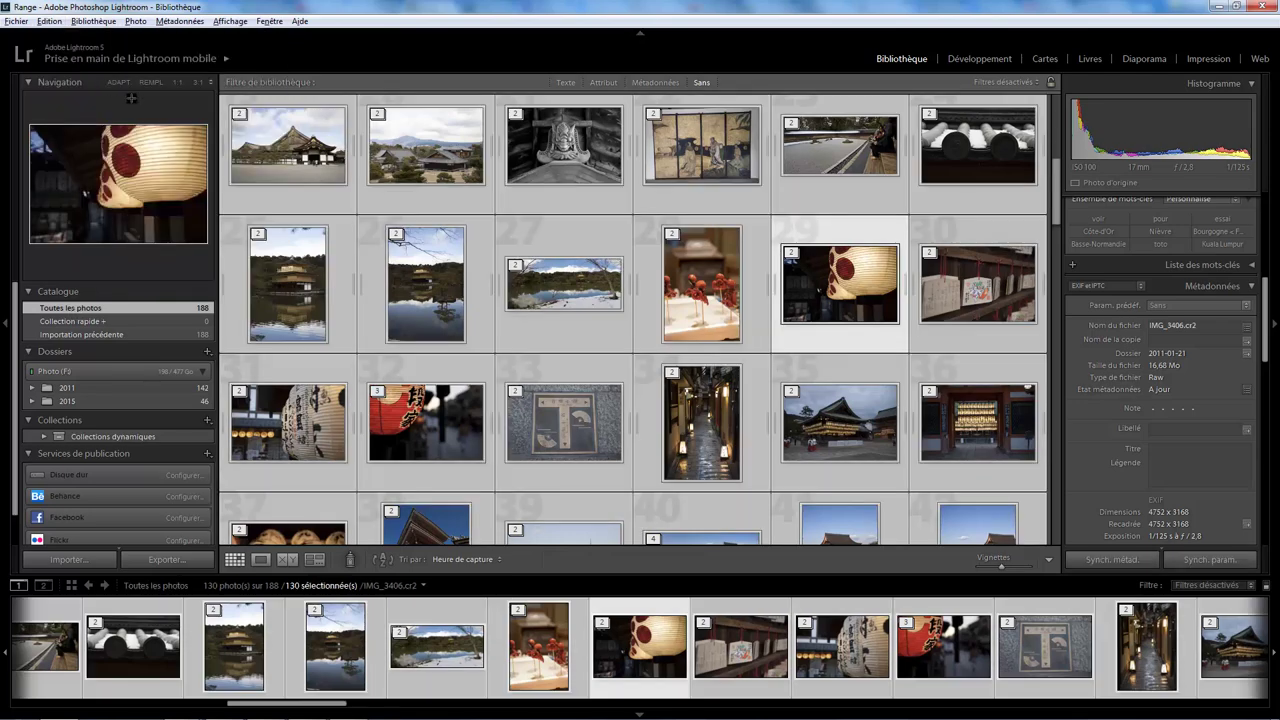
{"action": "right_click", "coordinate": [405, 203]}
{"action": "mouse_move", "coordinate": [448, 409]}
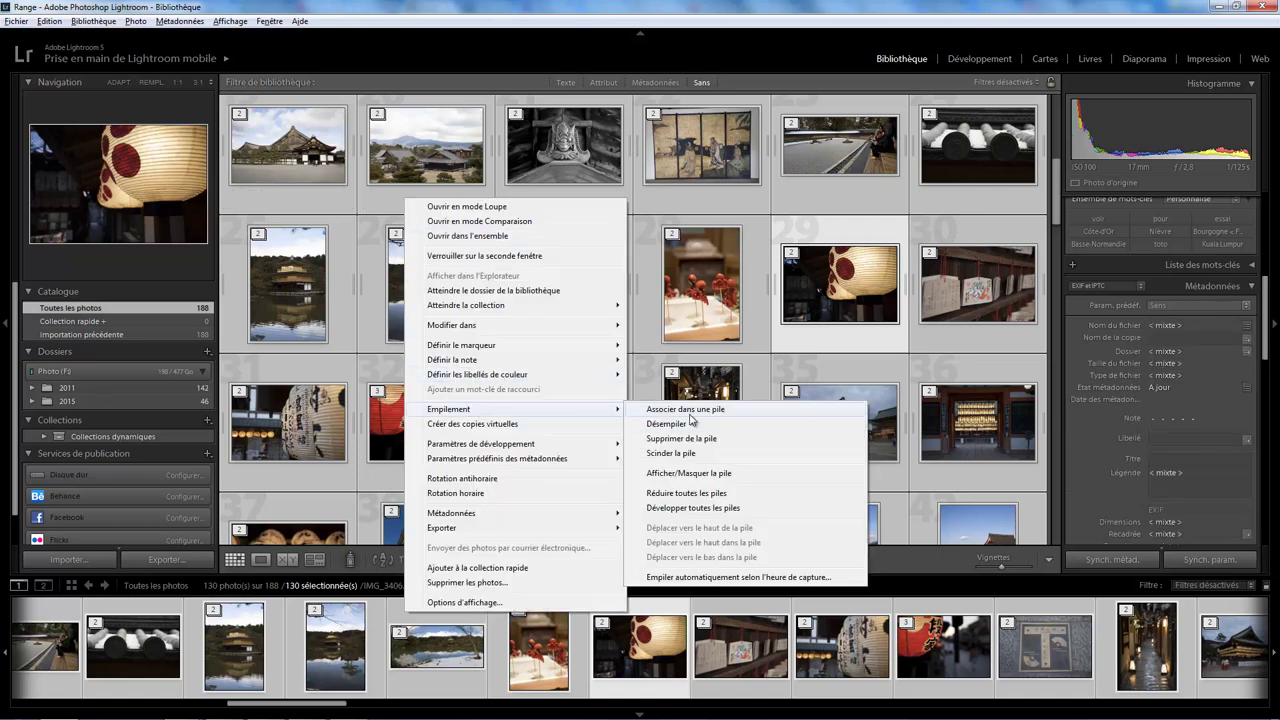
{"action": "left_click", "coordinate": [677, 427]}
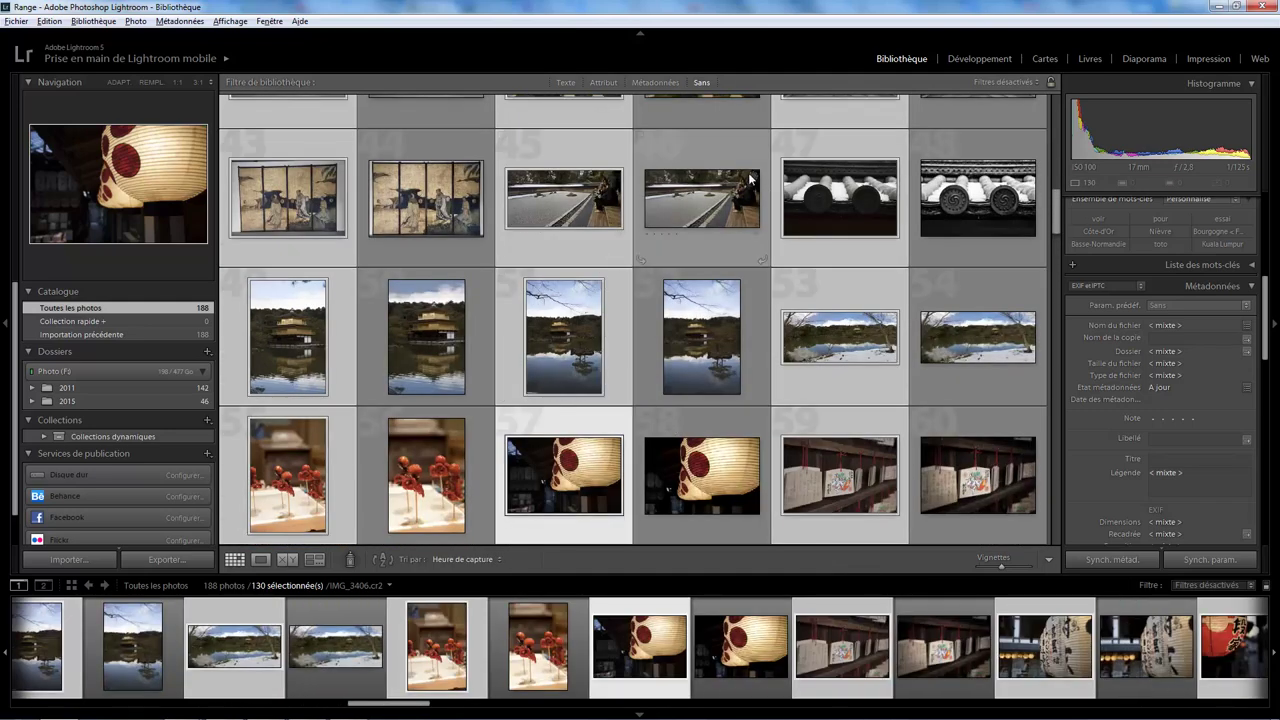
- Show the Métadonnées filter bar and switch its last column to Vitesse ISO
{"action": "left_click", "coordinate": [655, 83]}
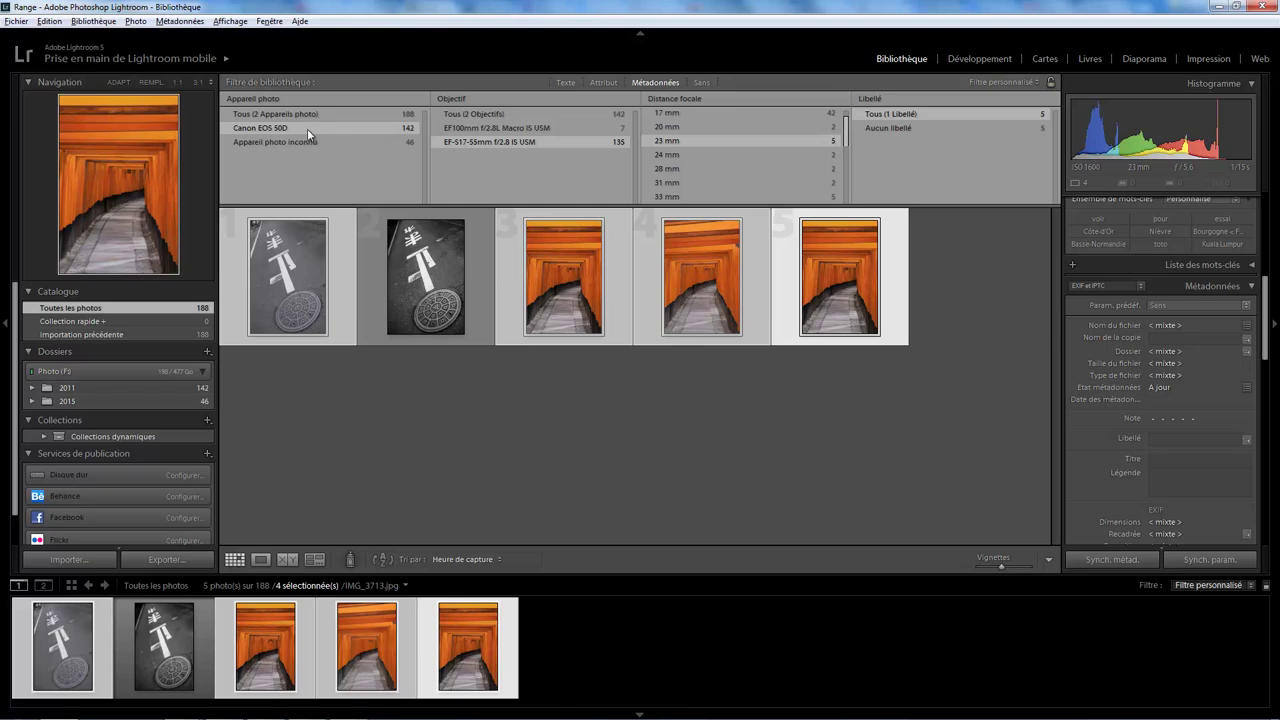
{"action": "left_click", "coordinate": [475, 128]}
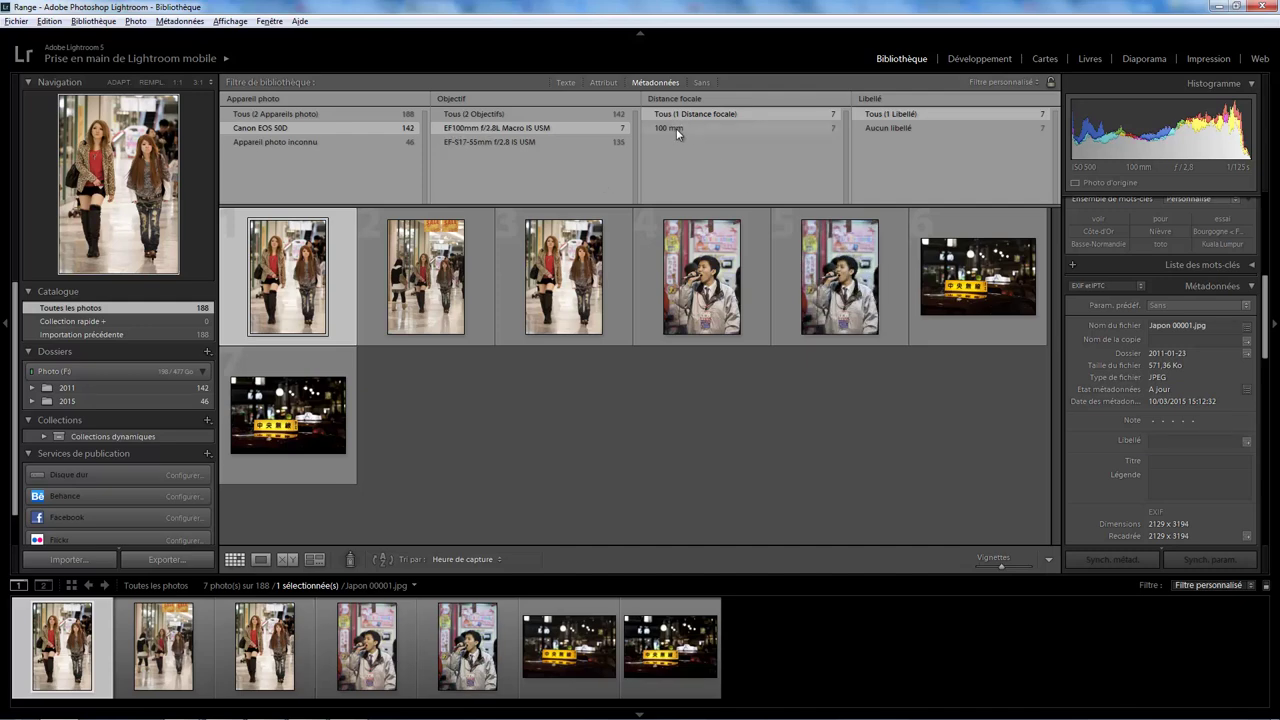
{"action": "left_click", "coordinate": [868, 100]}
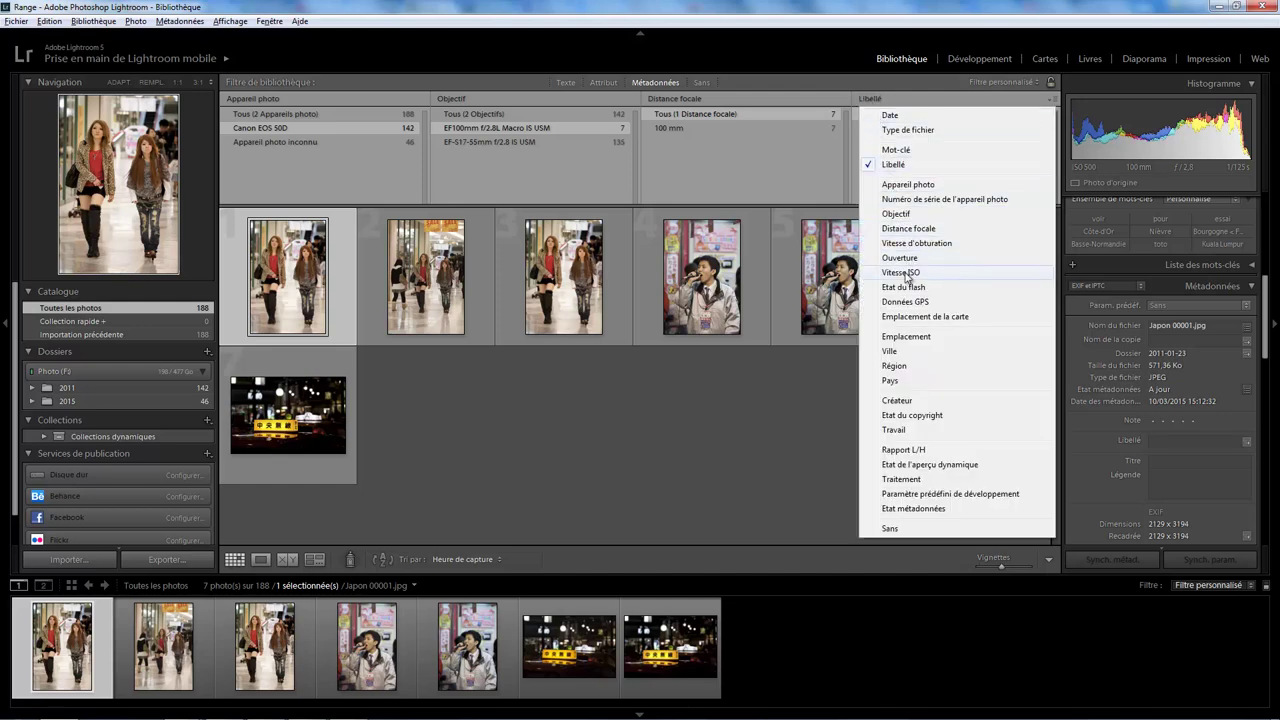
{"action": "left_click", "coordinate": [905, 273]}
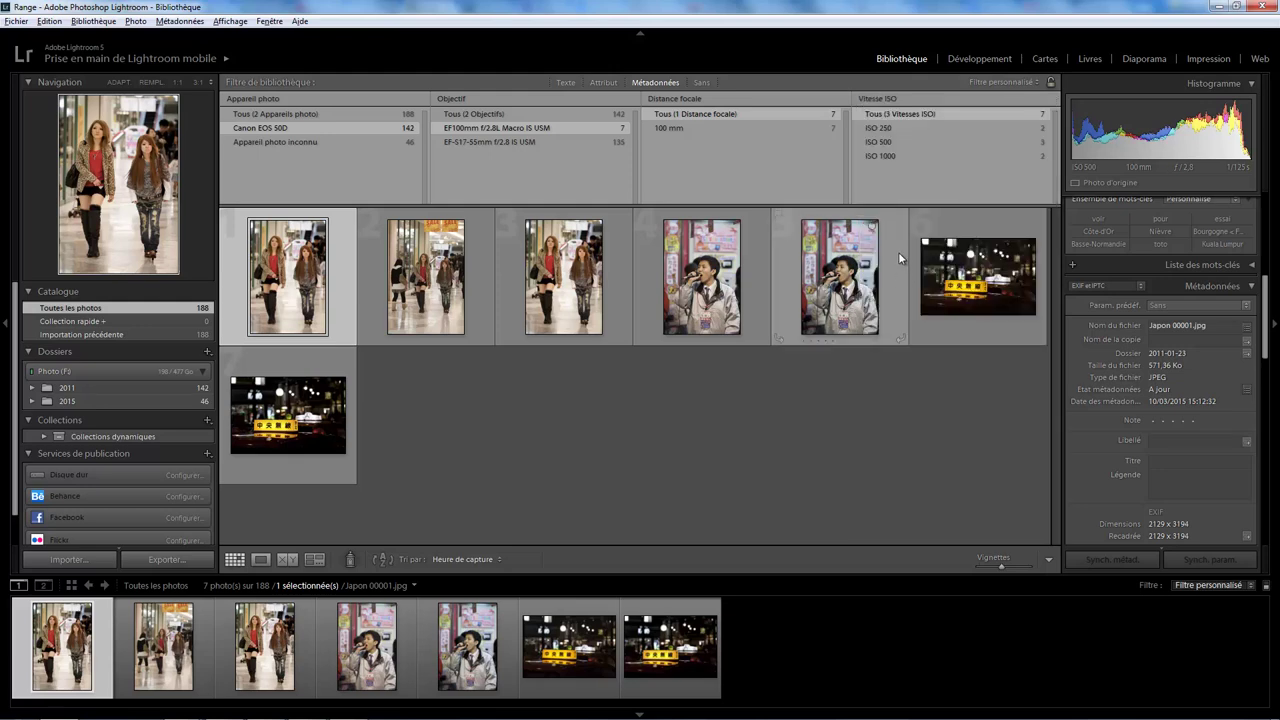
{"action": "left_click", "coordinate": [880, 127]}
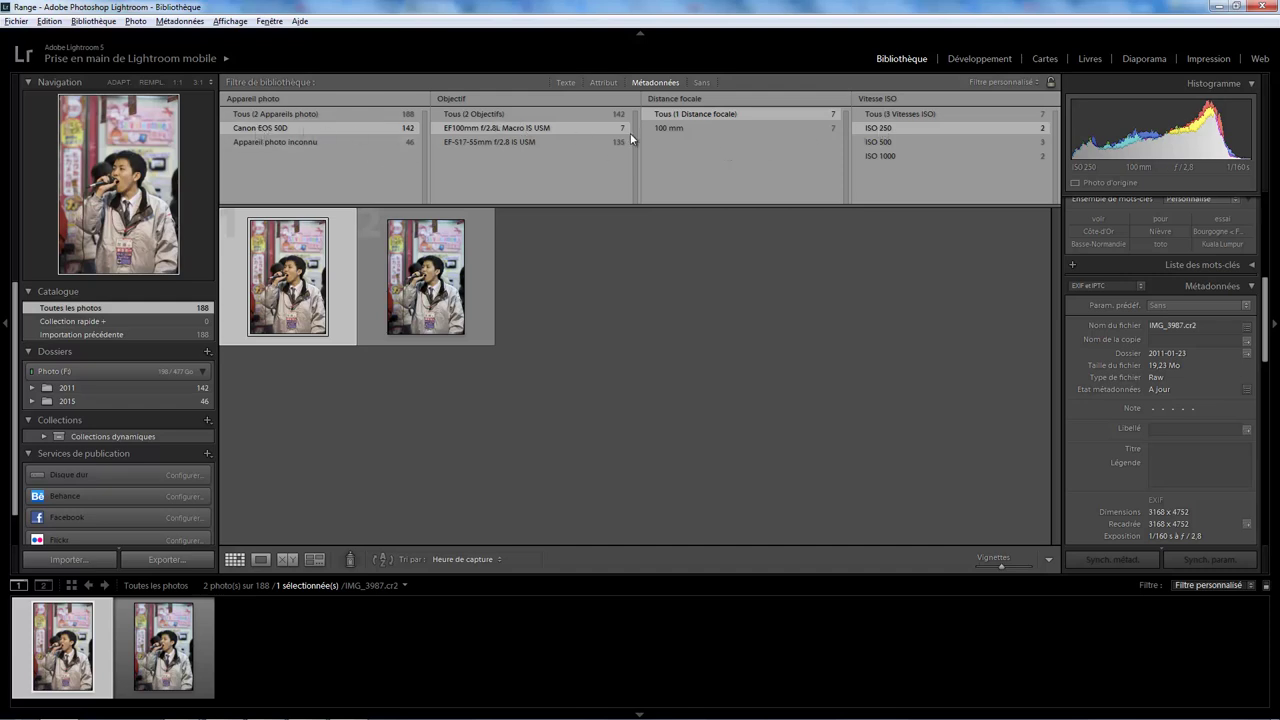
- Narrow the metadata filter to the EF-S17-55mm lens at 40 mm and ISO 100
{"action": "left_click", "coordinate": [678, 128]}
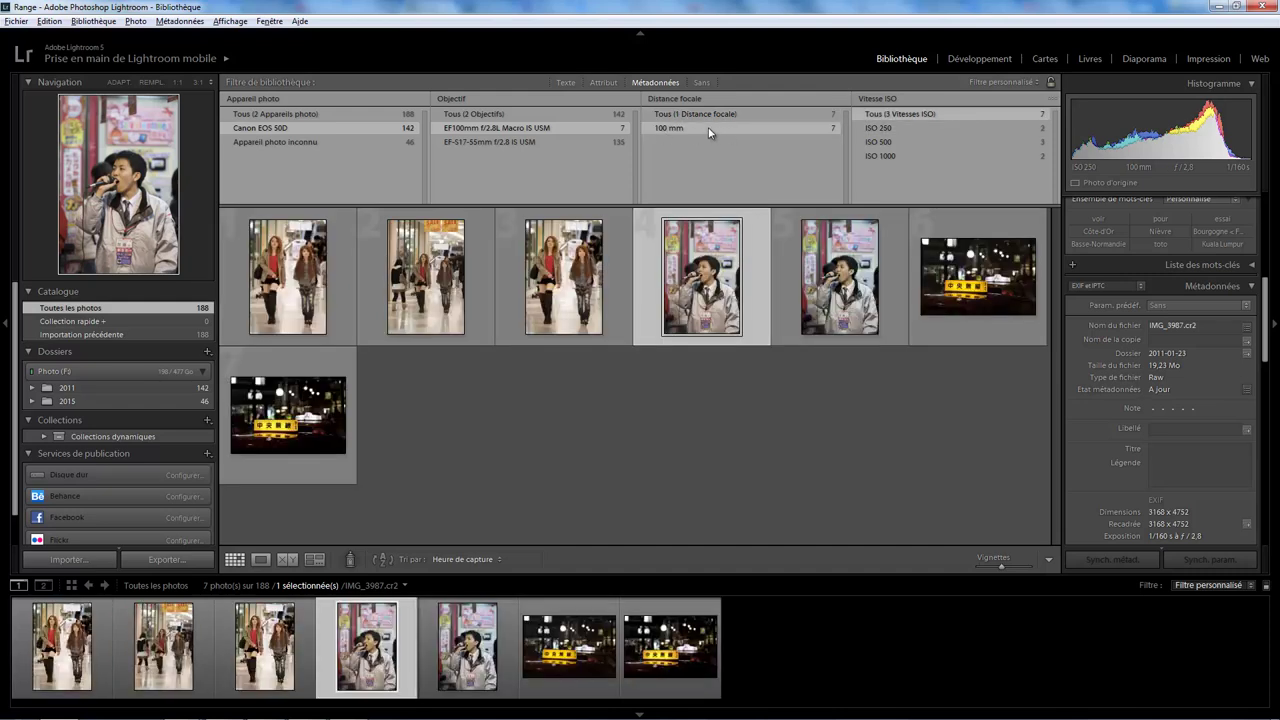
{"action": "left_click", "coordinate": [878, 128]}
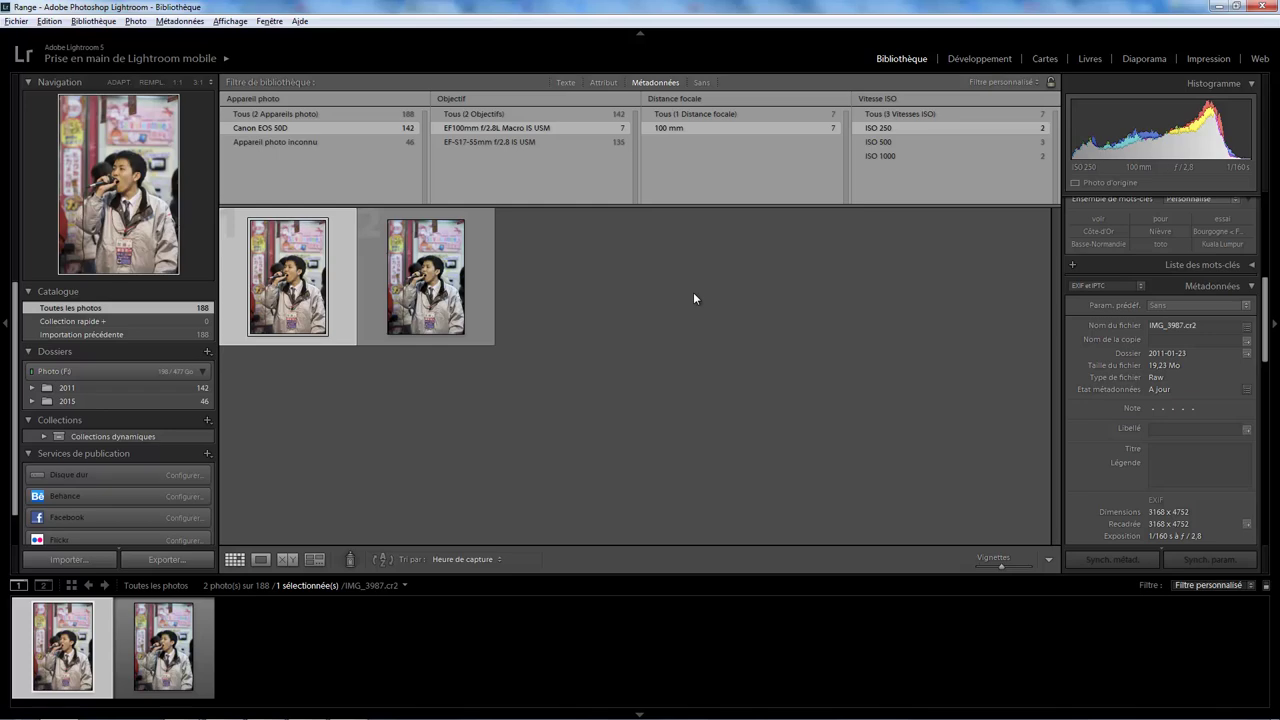
{"action": "left_click", "coordinate": [480, 142]}
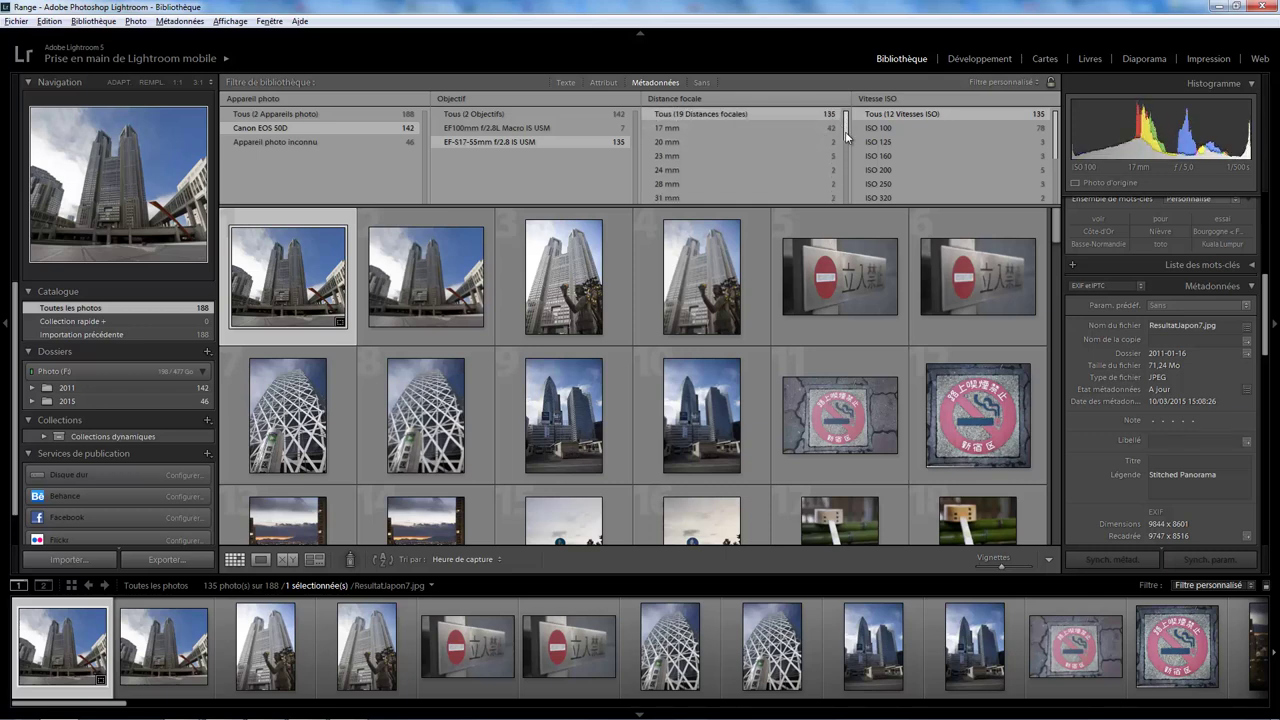
{"action": "mouse_move", "coordinate": [845, 131]}
{"action": "left_mouse_down"}
{"action": "mouse_move", "coordinate": [847, 193]}
{"action": "mouse_move", "coordinate": [847, 150]}
{"action": "left_mouse_up"}
{"action": "left_click", "coordinate": [690, 156]}
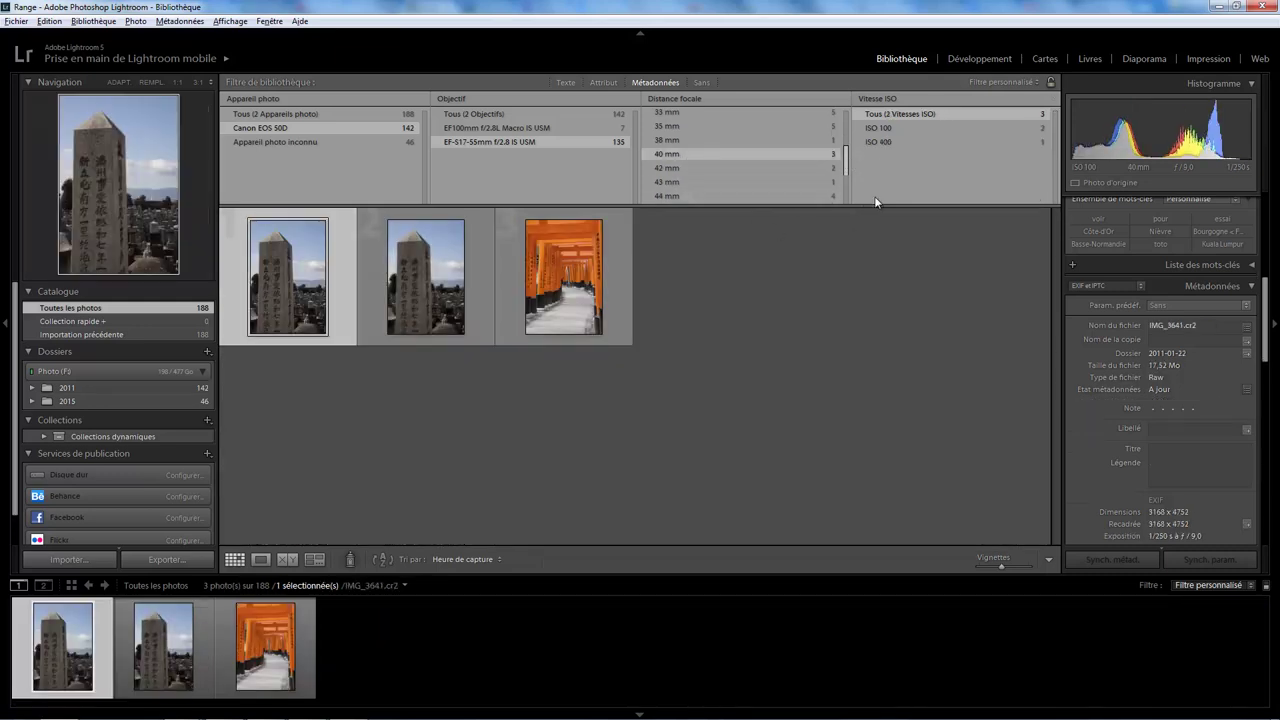
{"action": "left_click", "coordinate": [886, 128]}
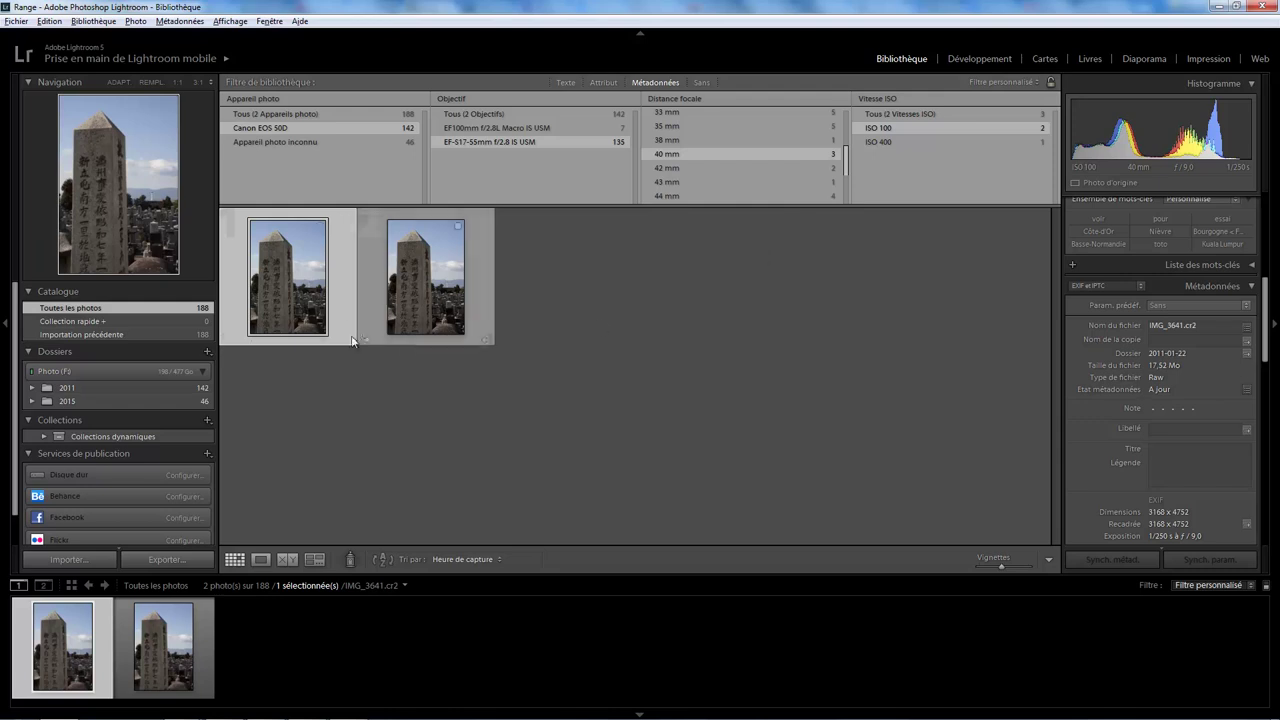